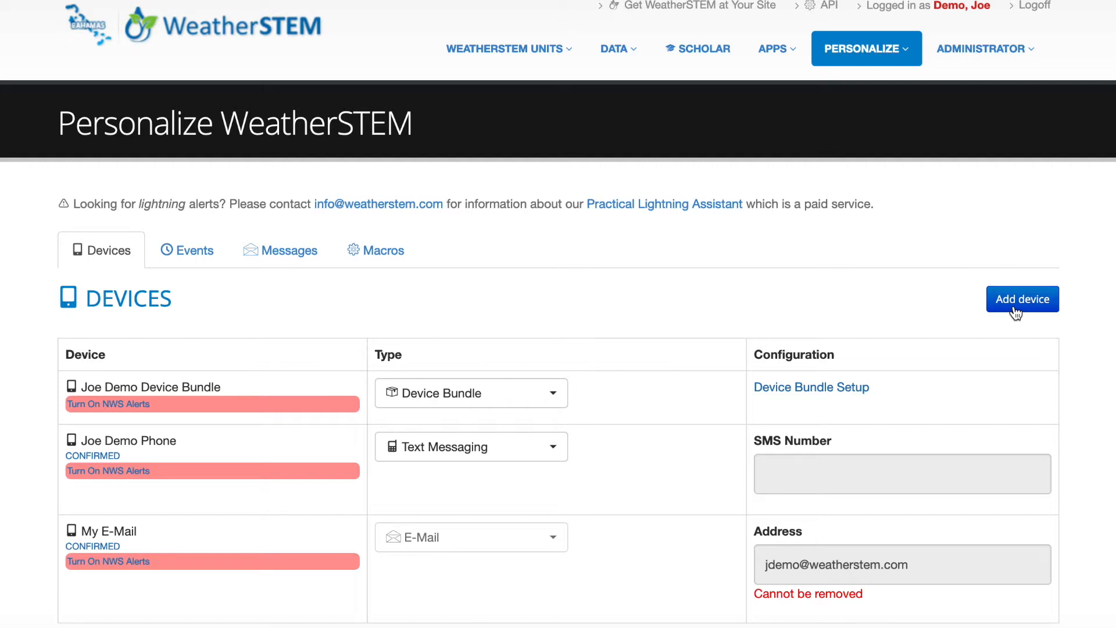
# Step: Add a new device to the Devices list and name it Test Device
pyautogui.click(1015, 301)
pyautogui.scroll(-1, 783, 350)
pyautogui.scroll(-2, 783, 350)
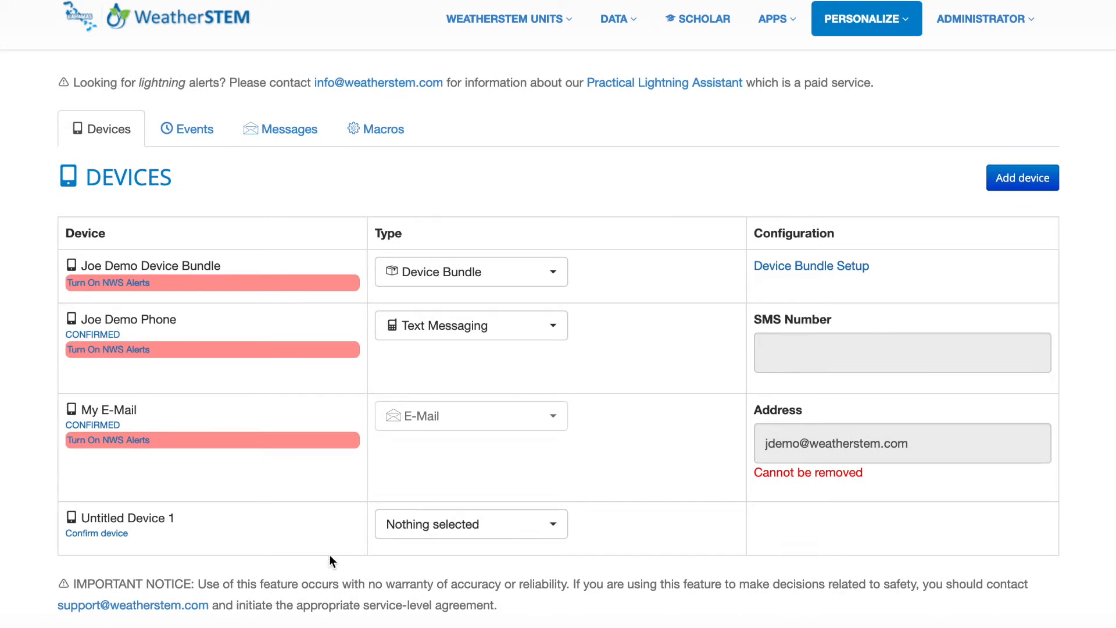
pyautogui.click(158, 518)
pyautogui.moveTo(192, 529); pyautogui.dragTo(90, 523)
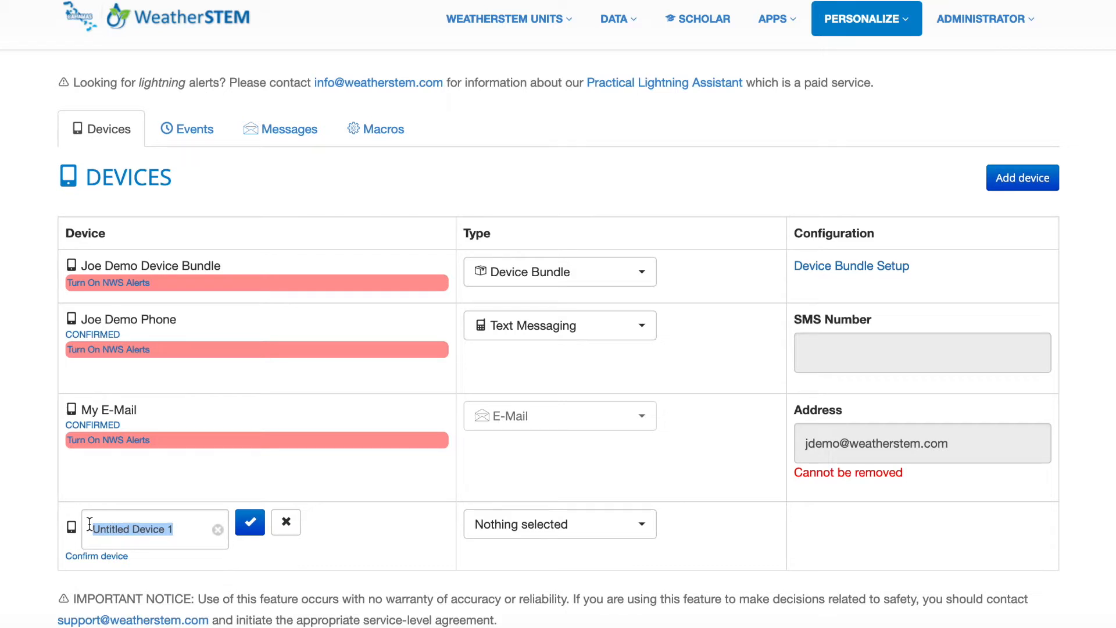
pyautogui.write('Test Device')
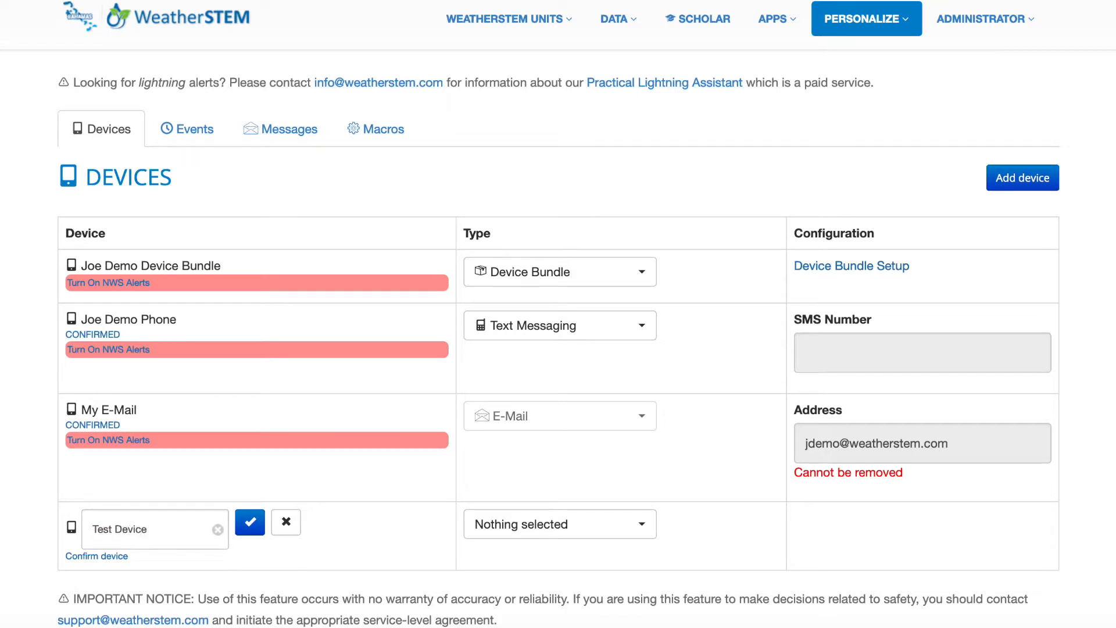
pyautogui.click(247, 523)
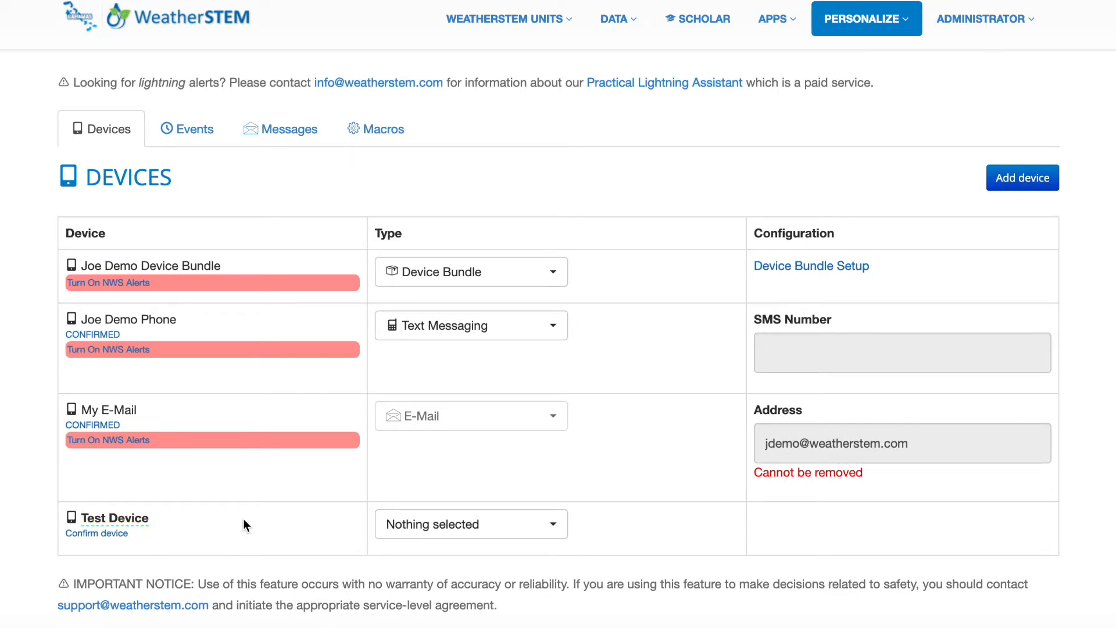
# Step: Set the type of Test Device to E-Mail and activate its address field for entry
pyautogui.click(469, 526)
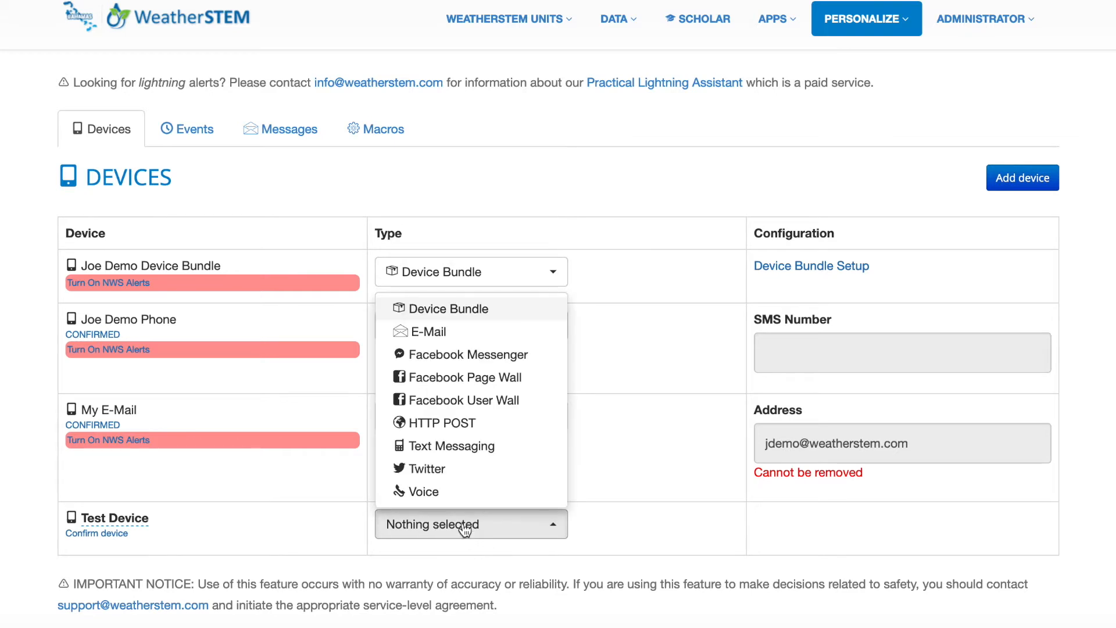
pyautogui.click(491, 343)
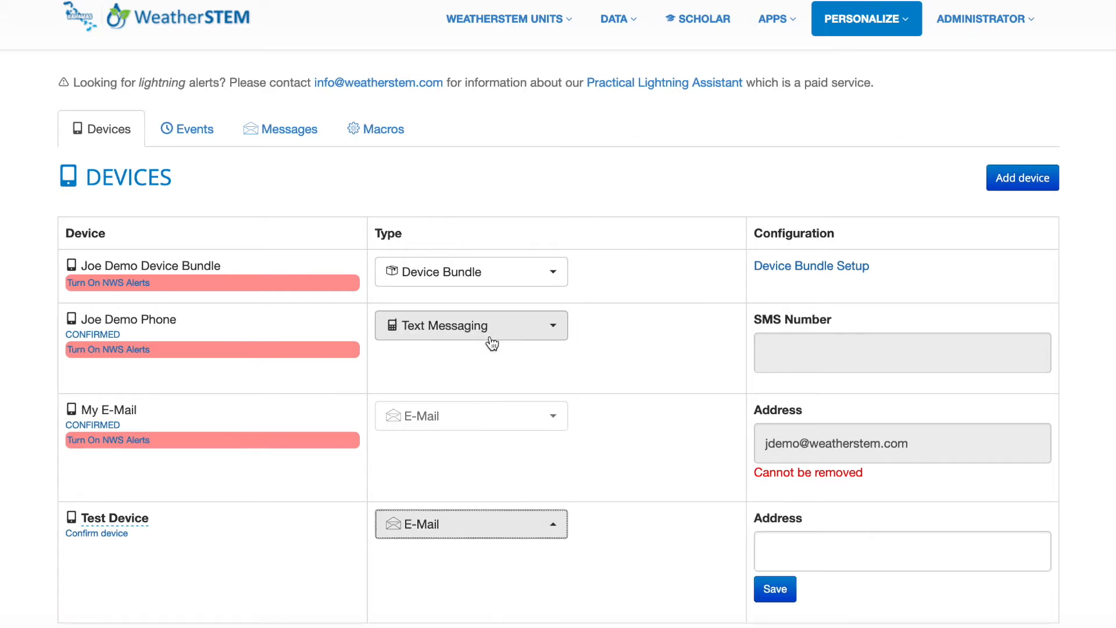
pyautogui.click(809, 536)
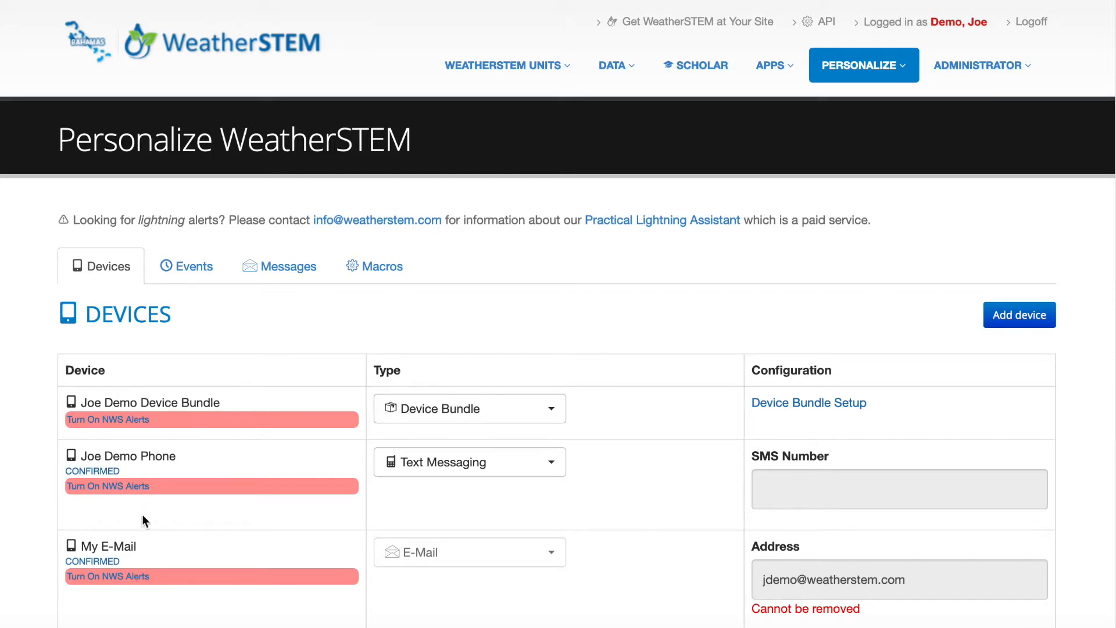
# Step: Turn on NWS alerts from the Blue Lagoon Island station for the text-messaging phone device and close the station list
pyautogui.click(142, 488)
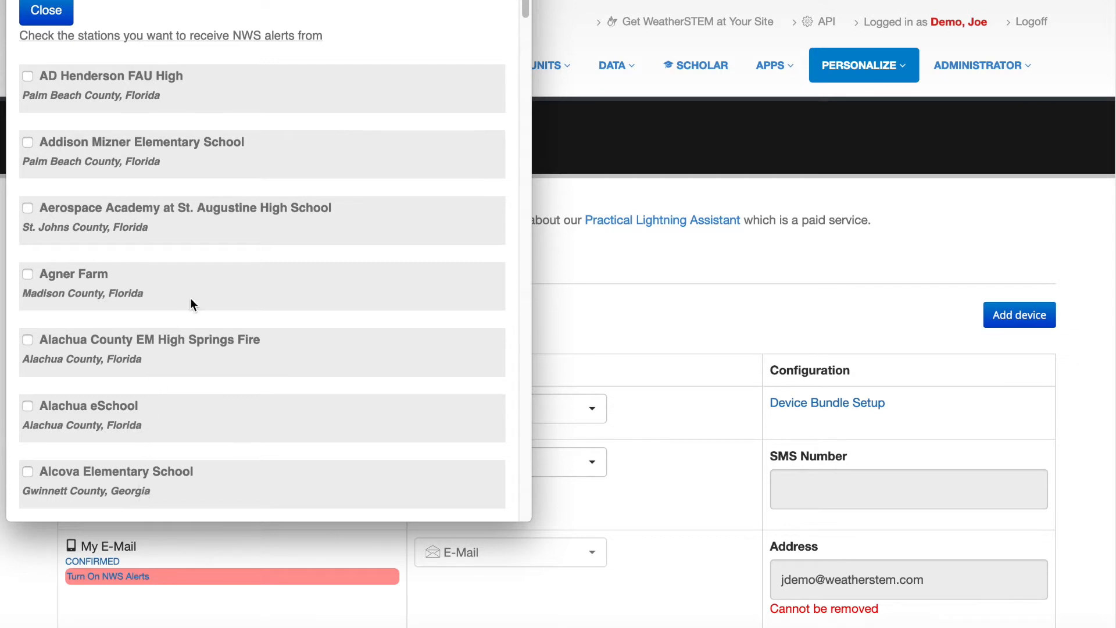
pyautogui.scroll(-2, 190, 300)
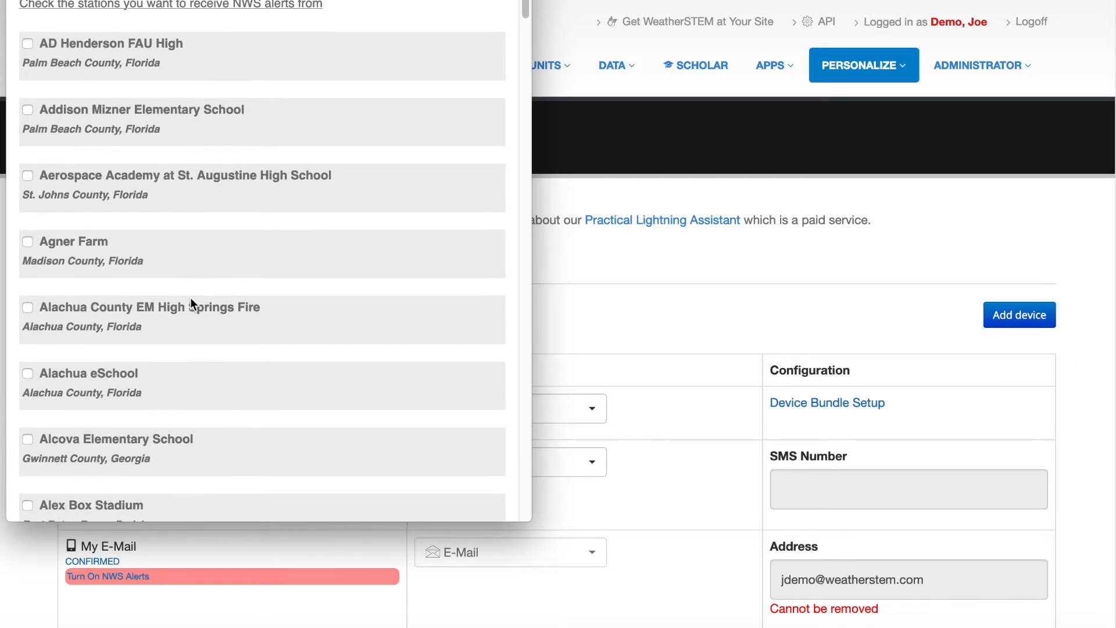
pyautogui.scroll(-2, 192, 303)
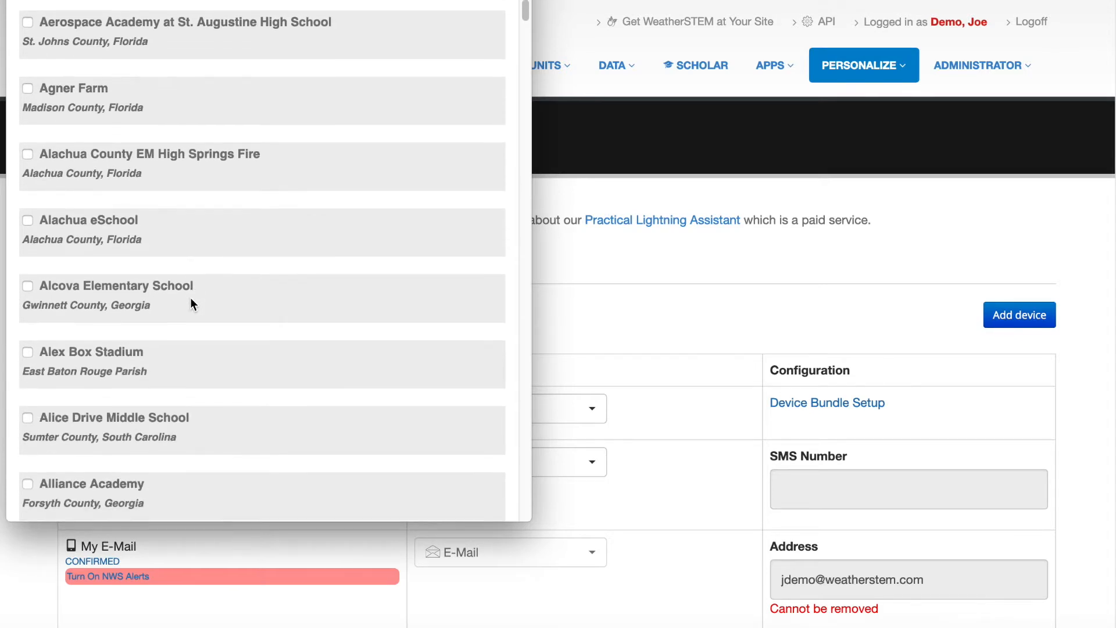
pyautogui.scroll(-2, 191, 302)
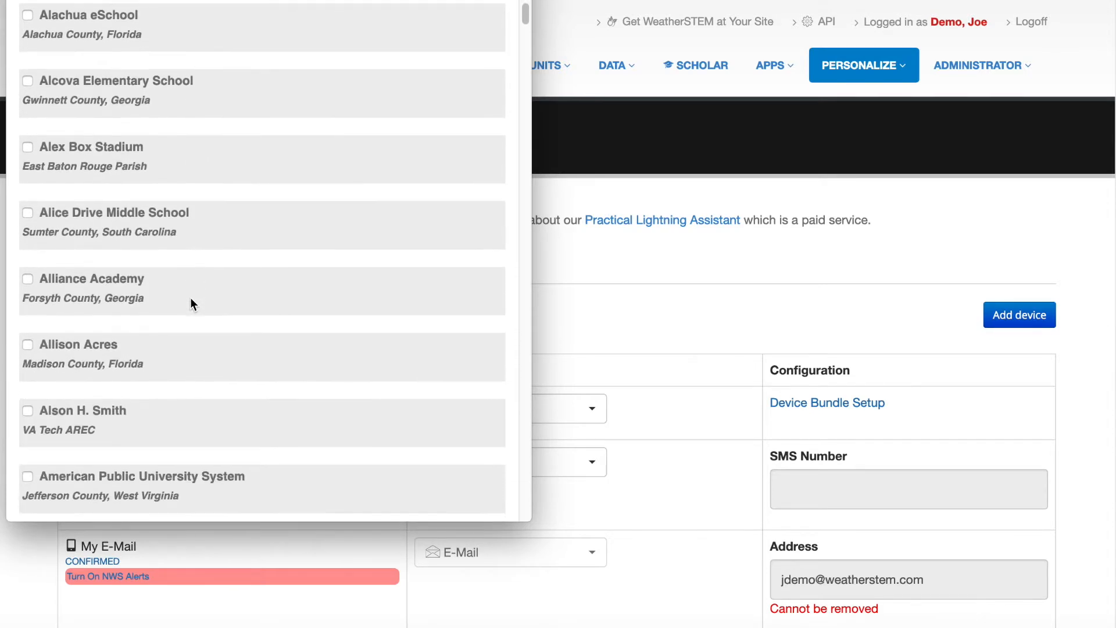
pyautogui.scroll(-3, 190, 302)
pyautogui.scroll(-9, 191, 303)
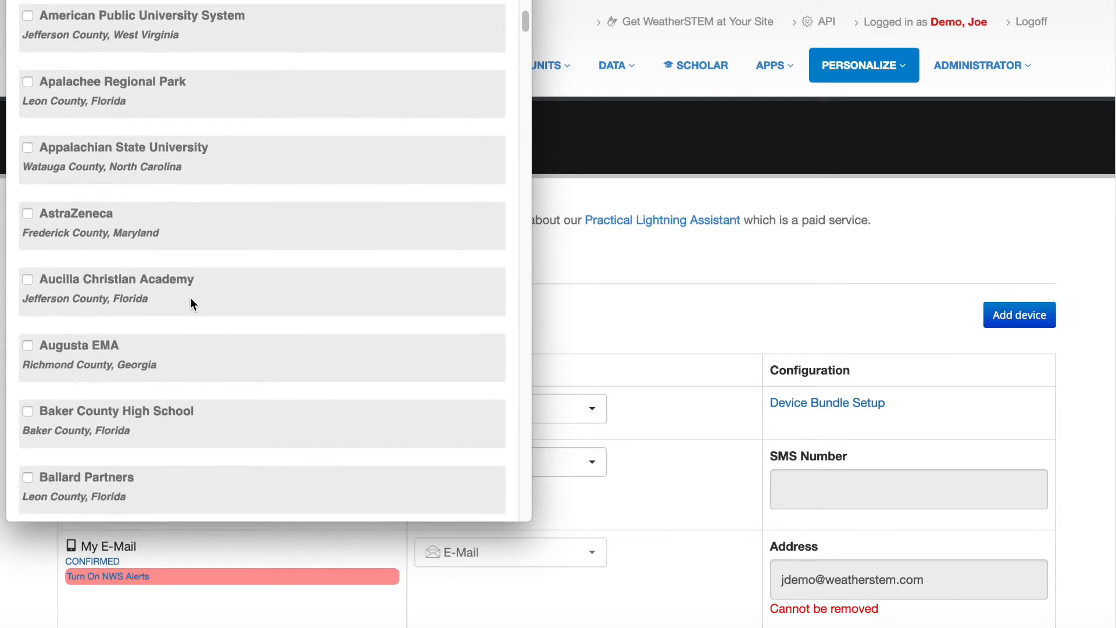
pyautogui.scroll(-9, 191, 303)
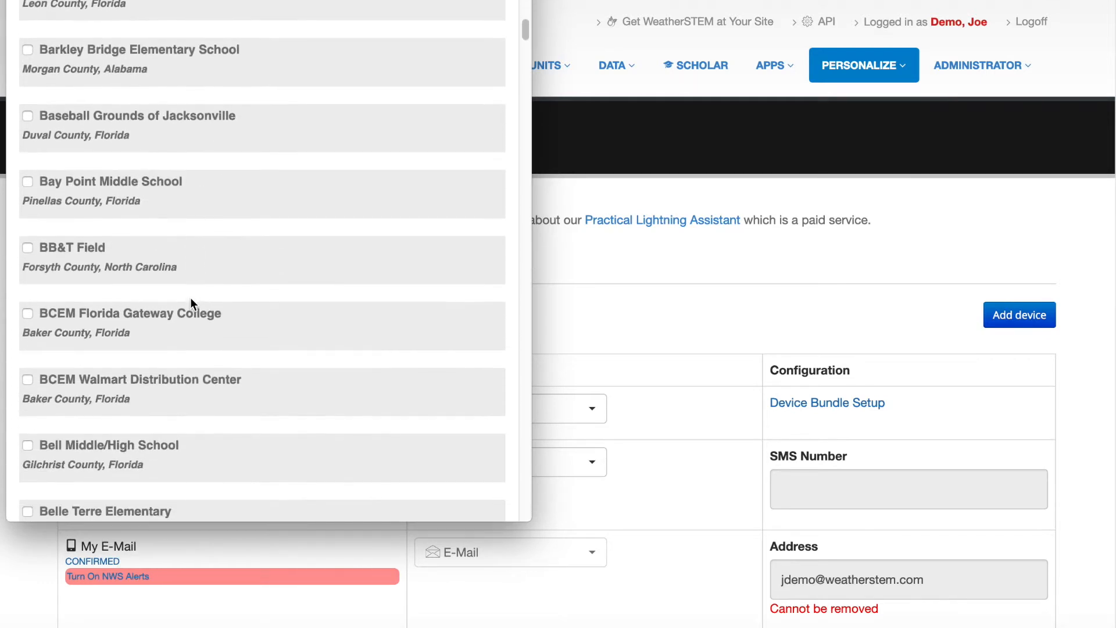
pyautogui.scroll(-4, 190, 302)
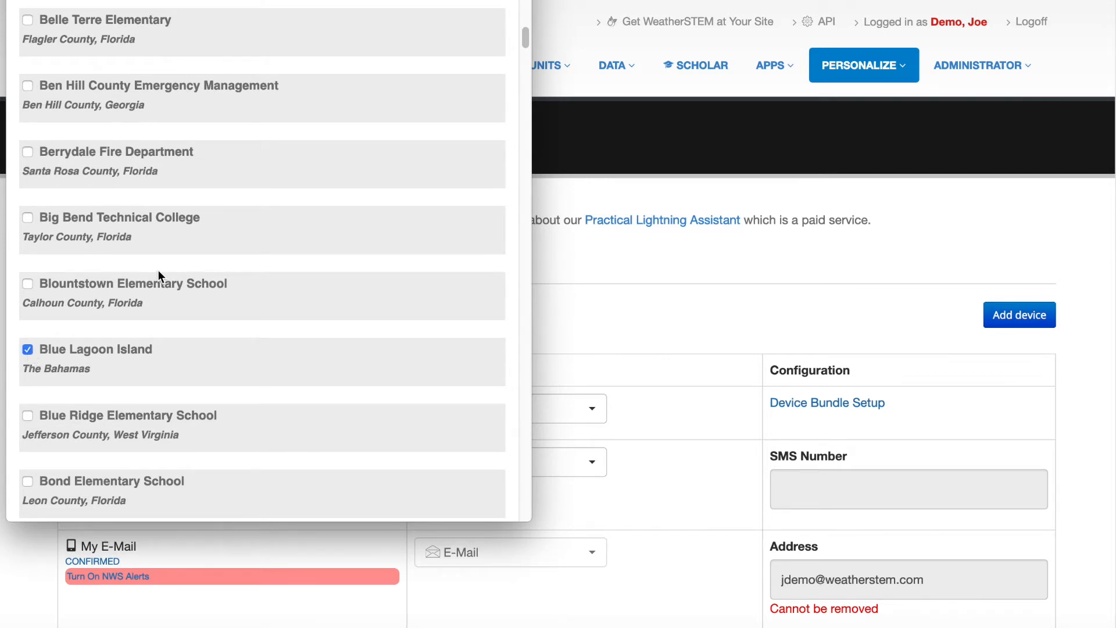
pyautogui.scroll(12, 158, 272)
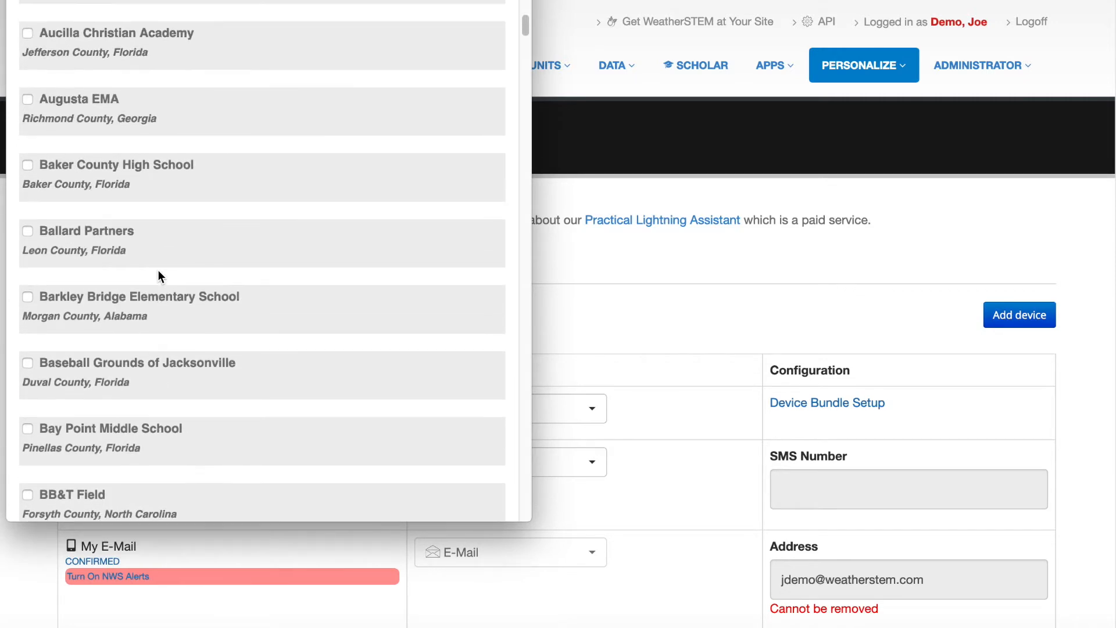
pyautogui.scroll(20, 158, 271)
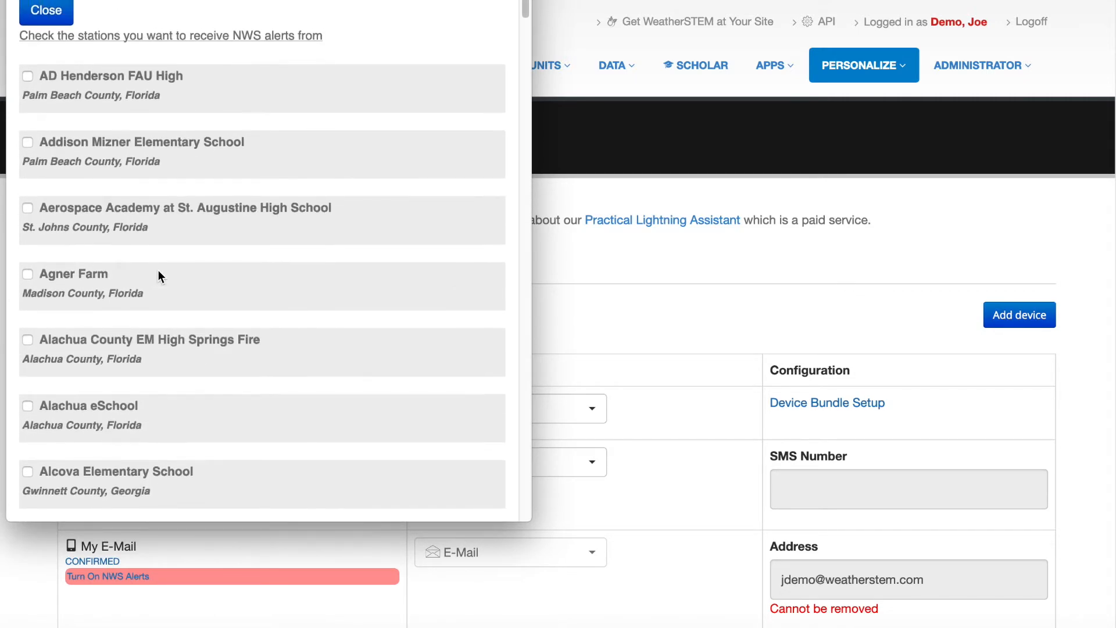
pyautogui.click(46, 12)
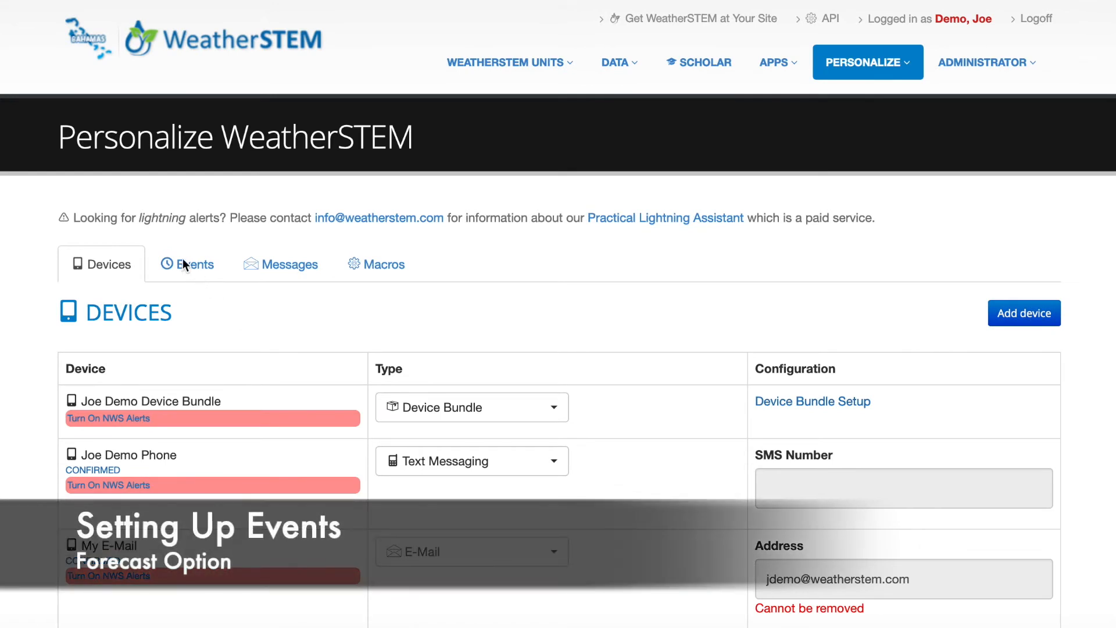
# Step: Add a new event in the Events section and name it Wind Alert
pyautogui.click(186, 266)
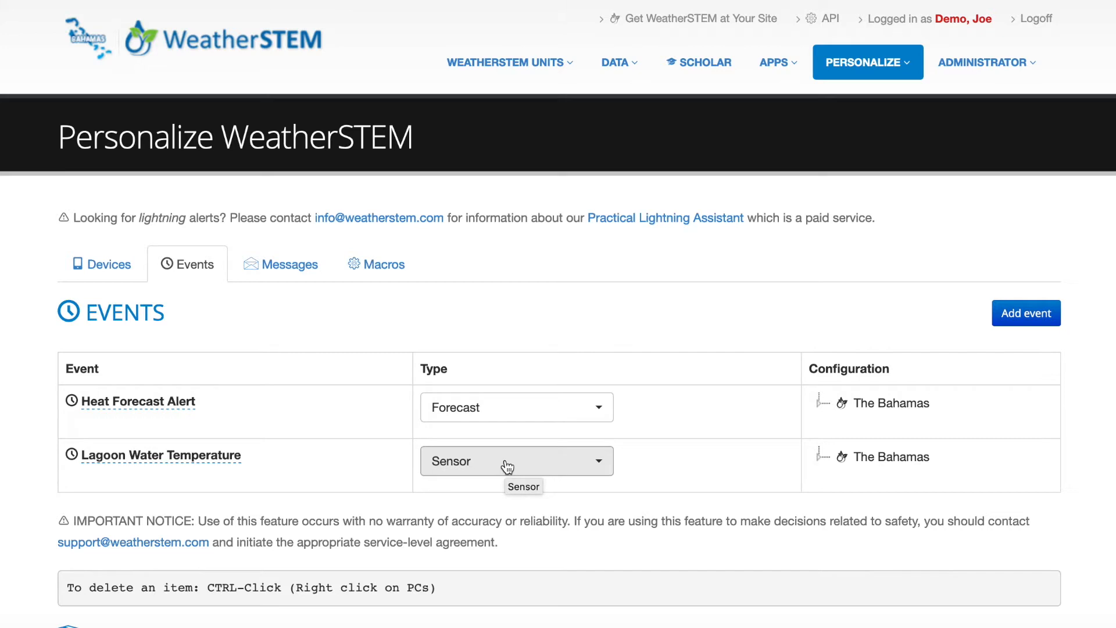
pyautogui.click(1018, 321)
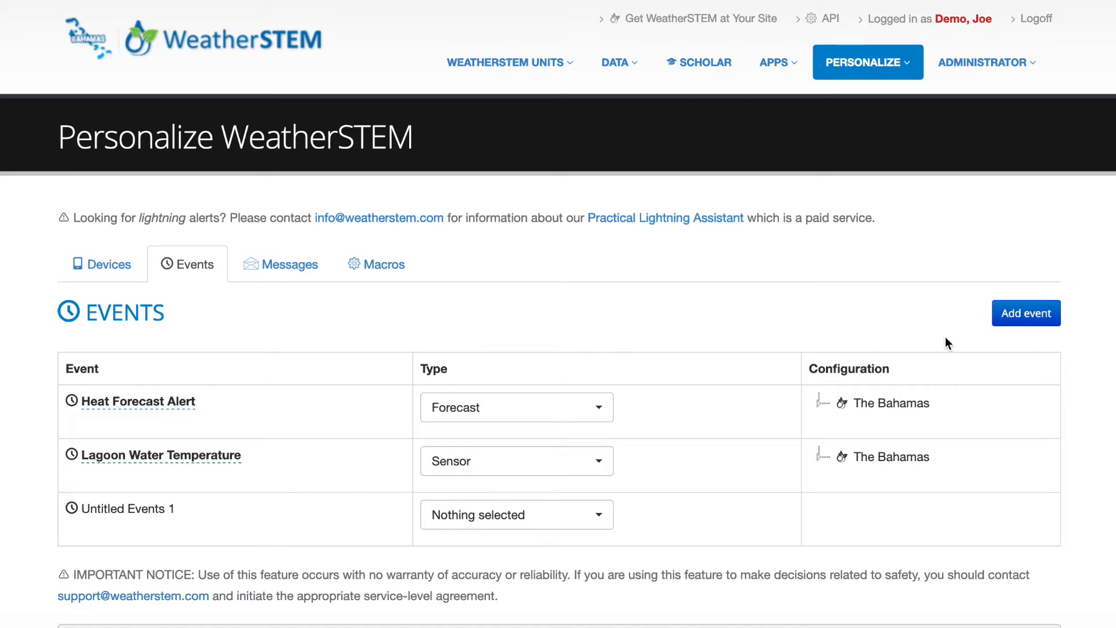
pyautogui.click(172, 507)
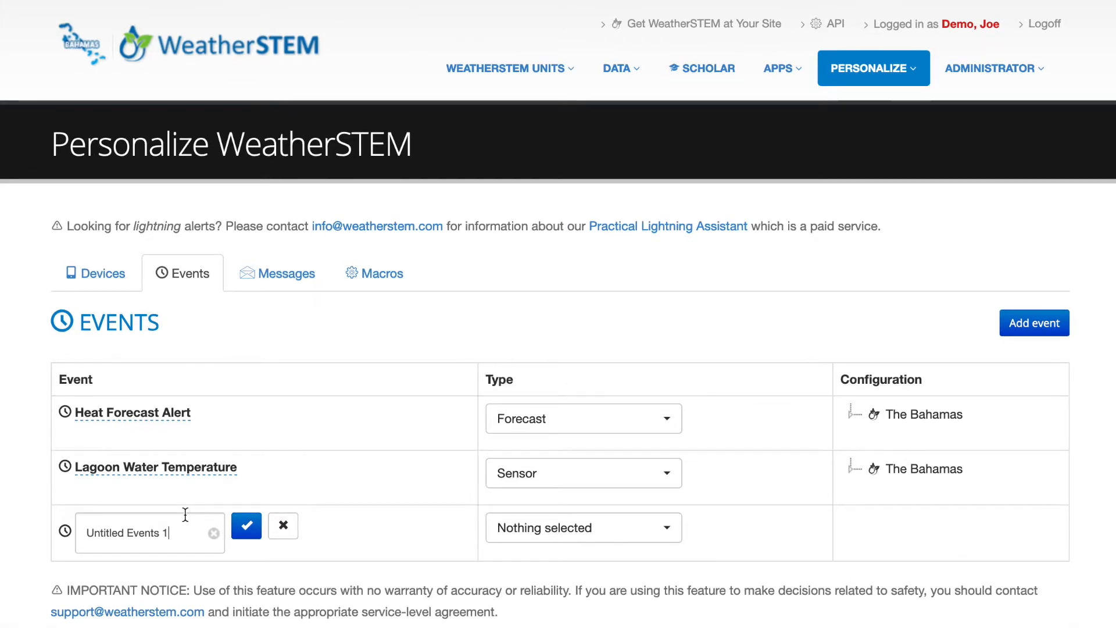
pyautogui.click(175, 536)
pyautogui.moveTo(175, 535); pyautogui.dragTo(82, 527)
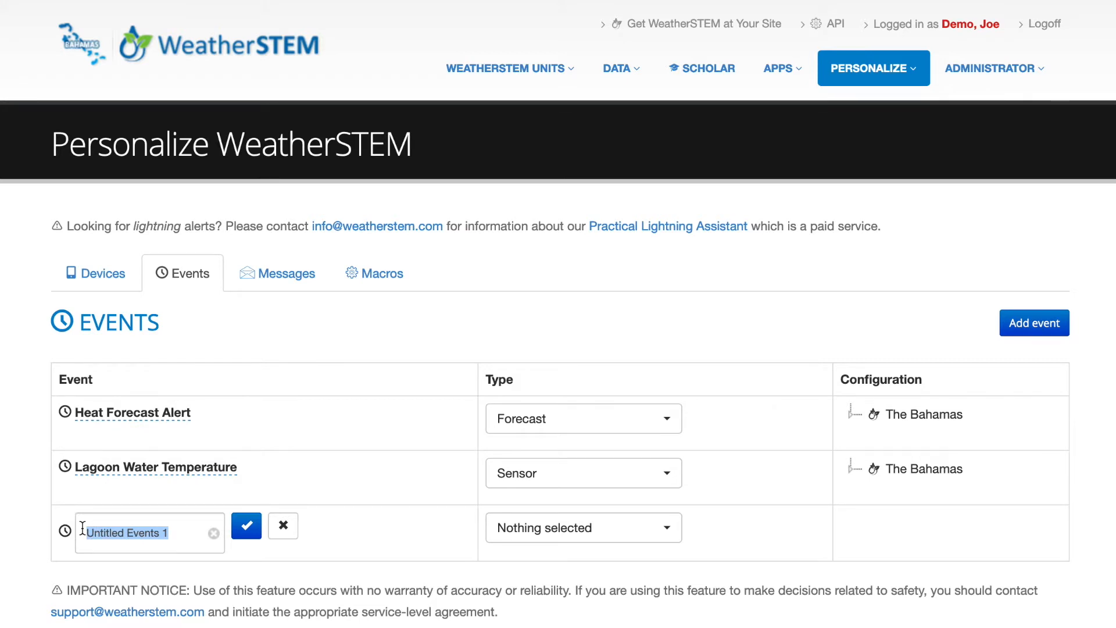
pyautogui.write('Wind Alert')
pyautogui.click(251, 525)
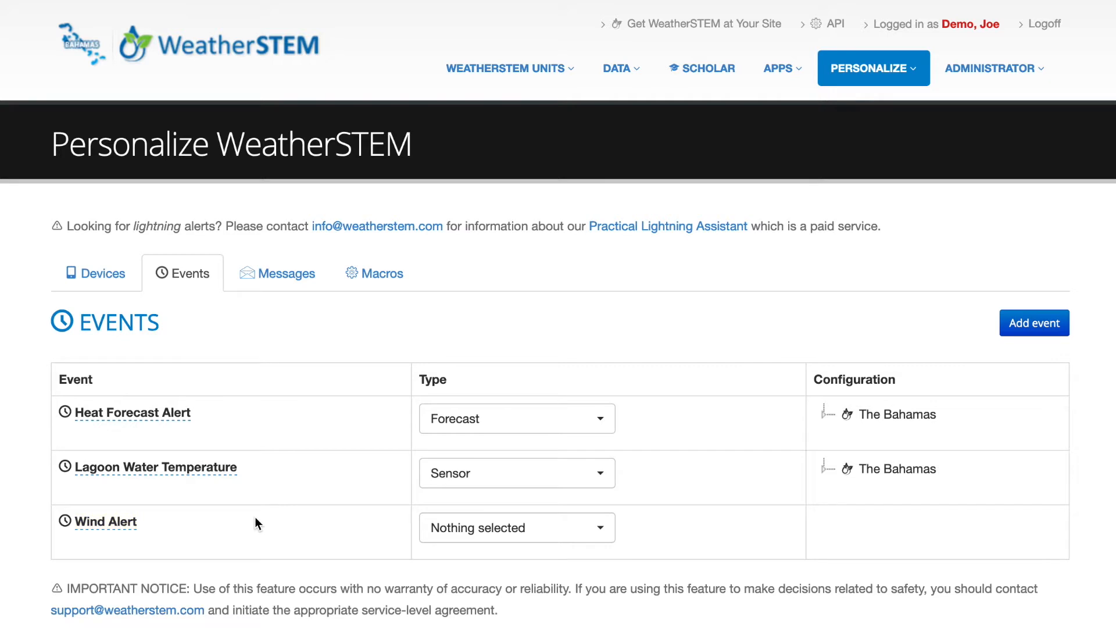
# Step: Set the Wind Alert event's type to Forecast and enable the Anemometer of Blue Lagoon Island in The Bahamas
pyautogui.click(462, 530)
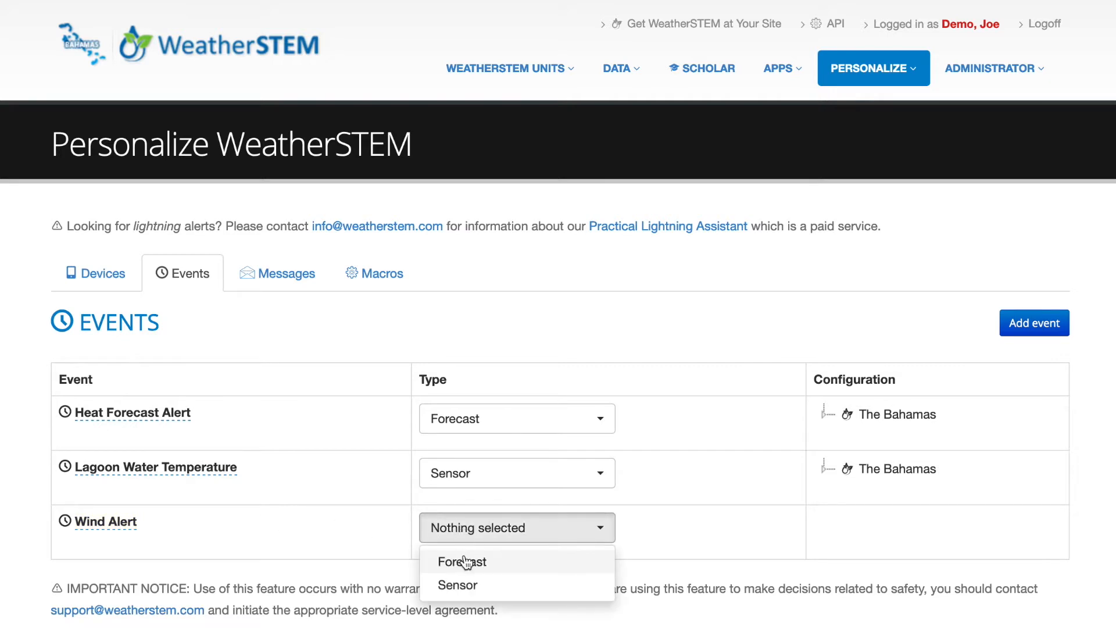
pyautogui.click(464, 561)
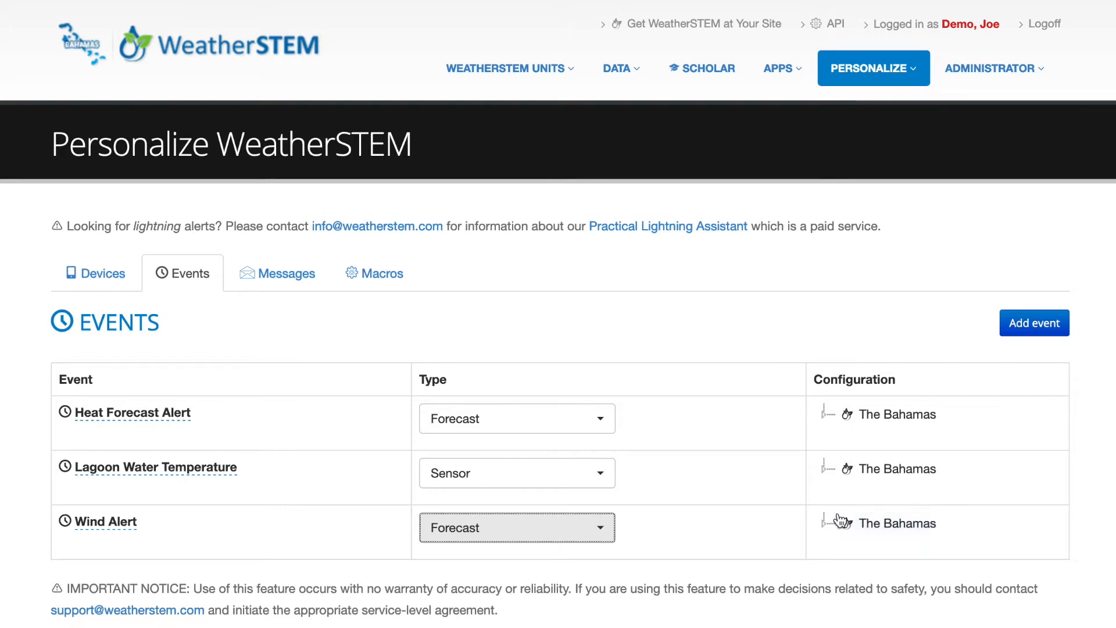
pyautogui.click(825, 529)
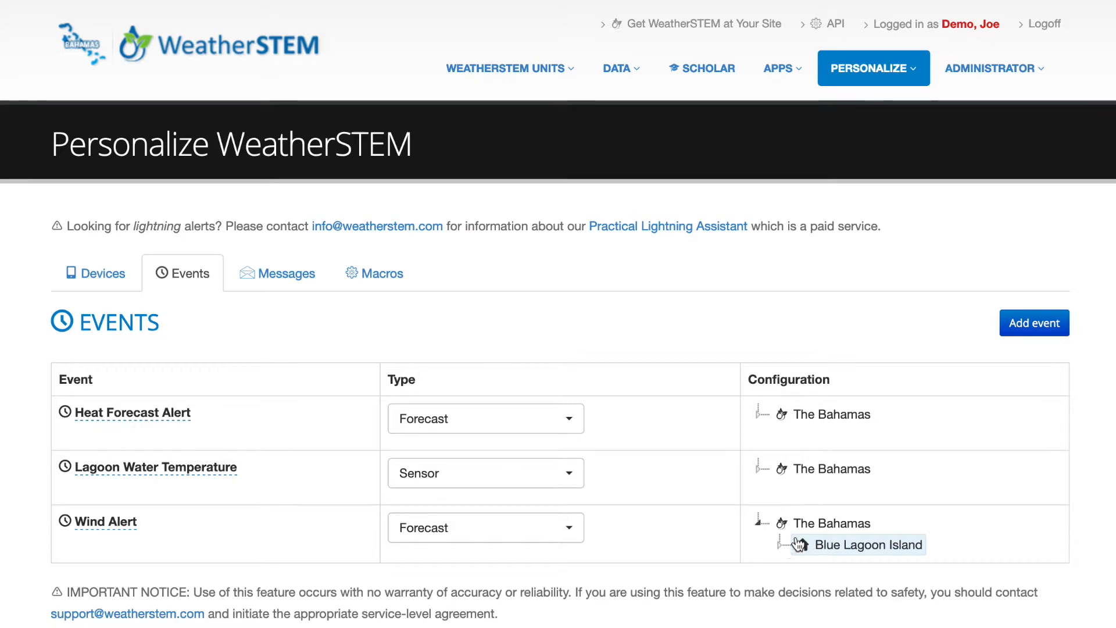
pyautogui.click(780, 546)
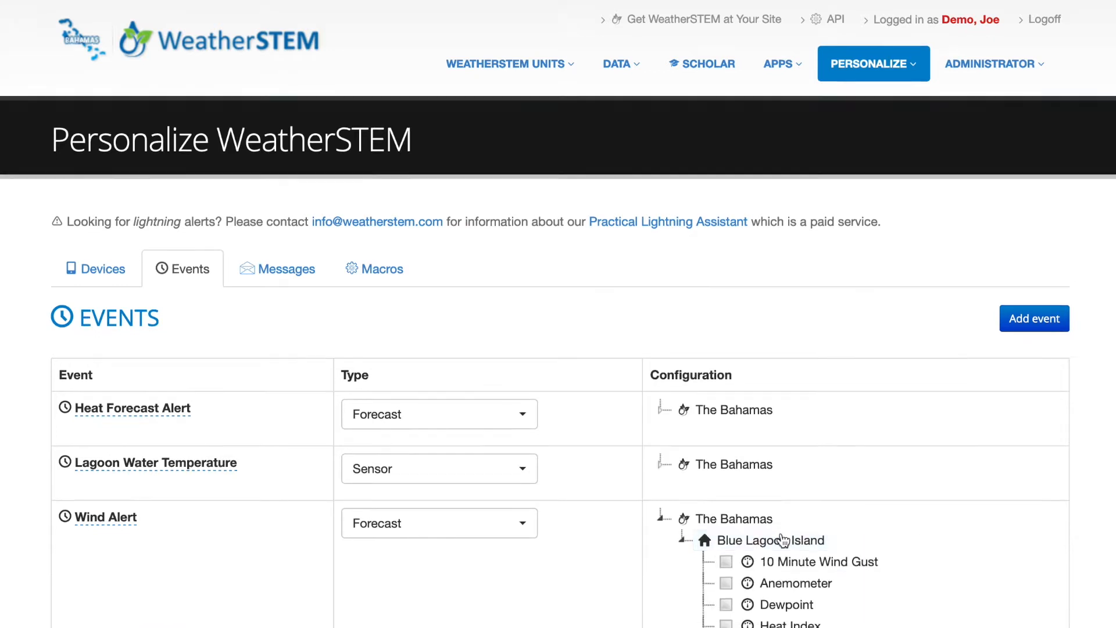
pyautogui.scroll(-3, 782, 543)
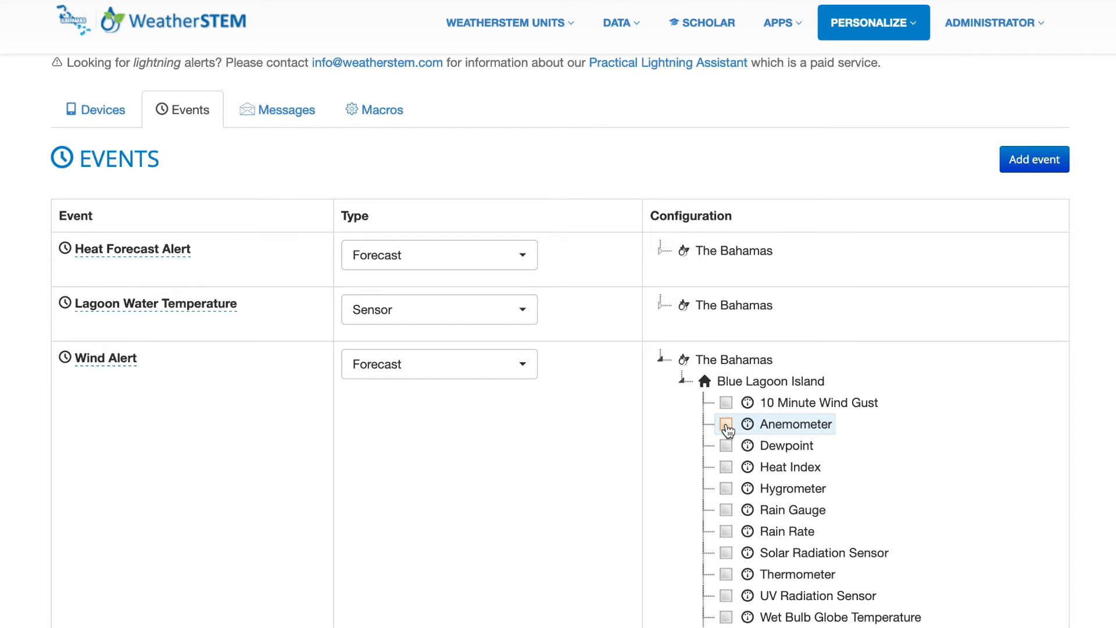
pyautogui.click(726, 425)
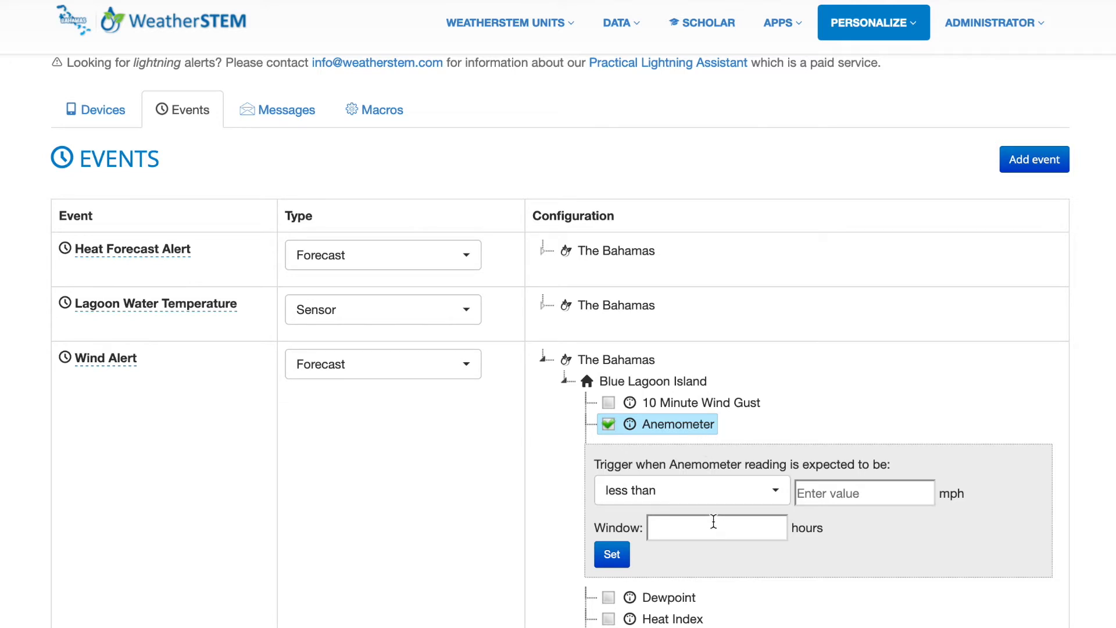
# Step: Set the Anemometer trigger to greater than or equal to 15 mph with a 6-hour window and save it
pyautogui.click(718, 495)
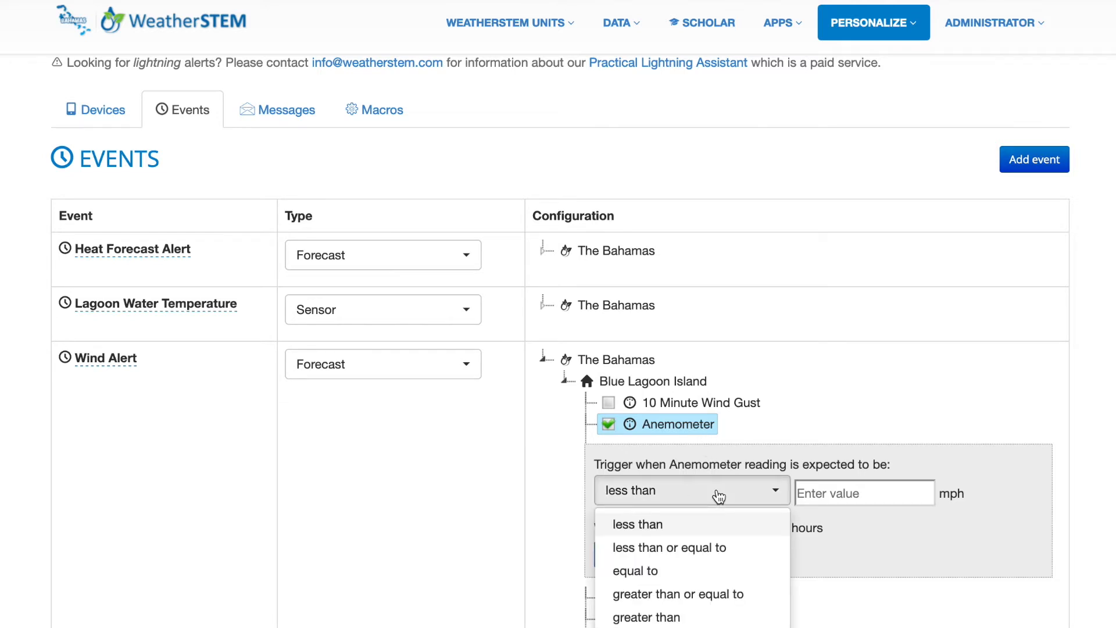
pyautogui.click(704, 594)
pyautogui.click(818, 498)
pyautogui.write('15')
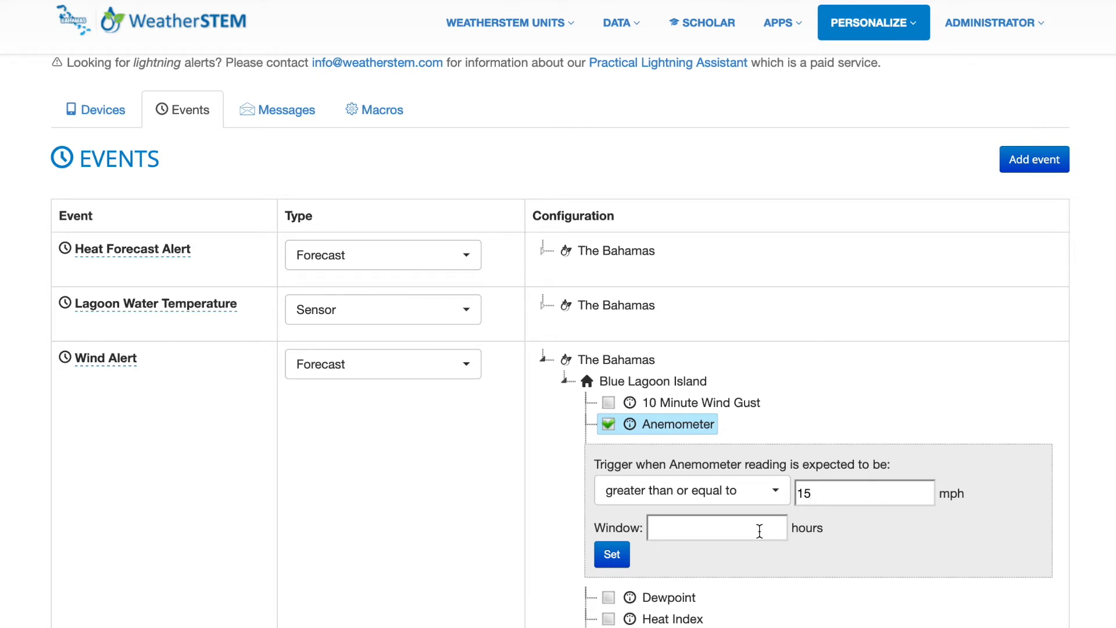
pyautogui.write('6')
pyautogui.click(619, 558)
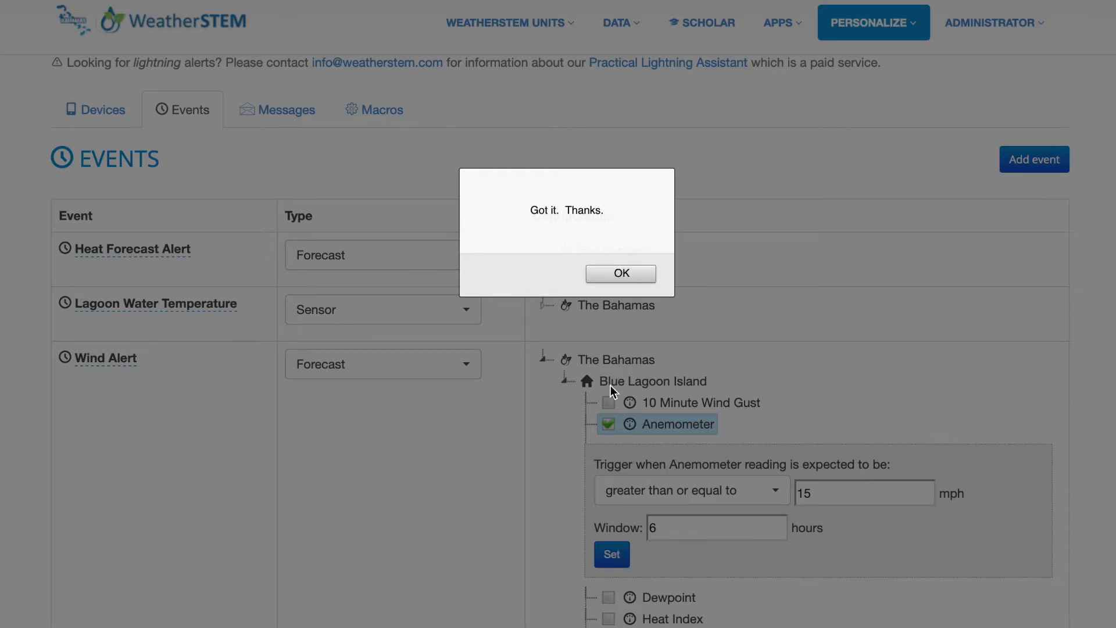
pyautogui.click(630, 277)
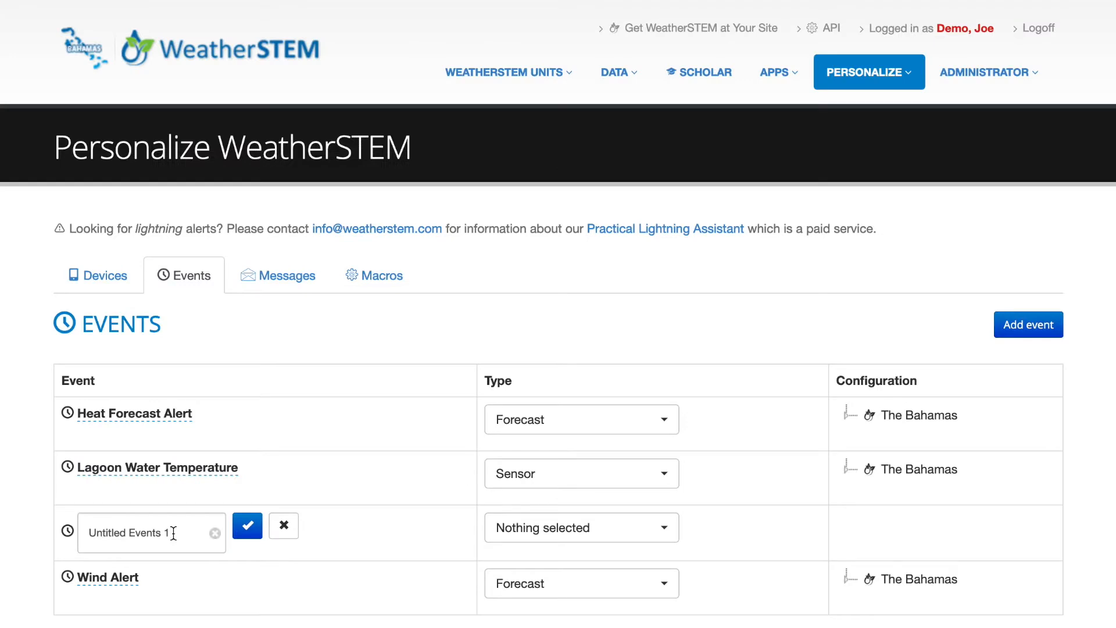
# Step: Rename the new untitled event WBGT and set its type to Sensor
pyautogui.press('super+a')
pyautogui.press('BackSpace')
pyautogui.write('WBGT')
pyautogui.click(248, 526)
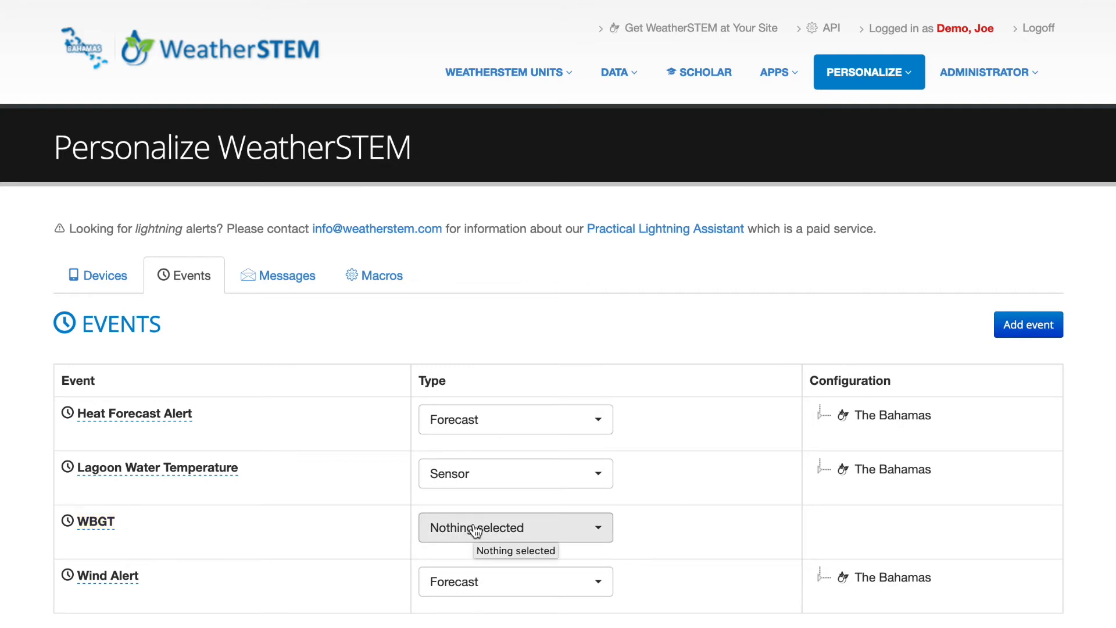
pyautogui.click(476, 531)
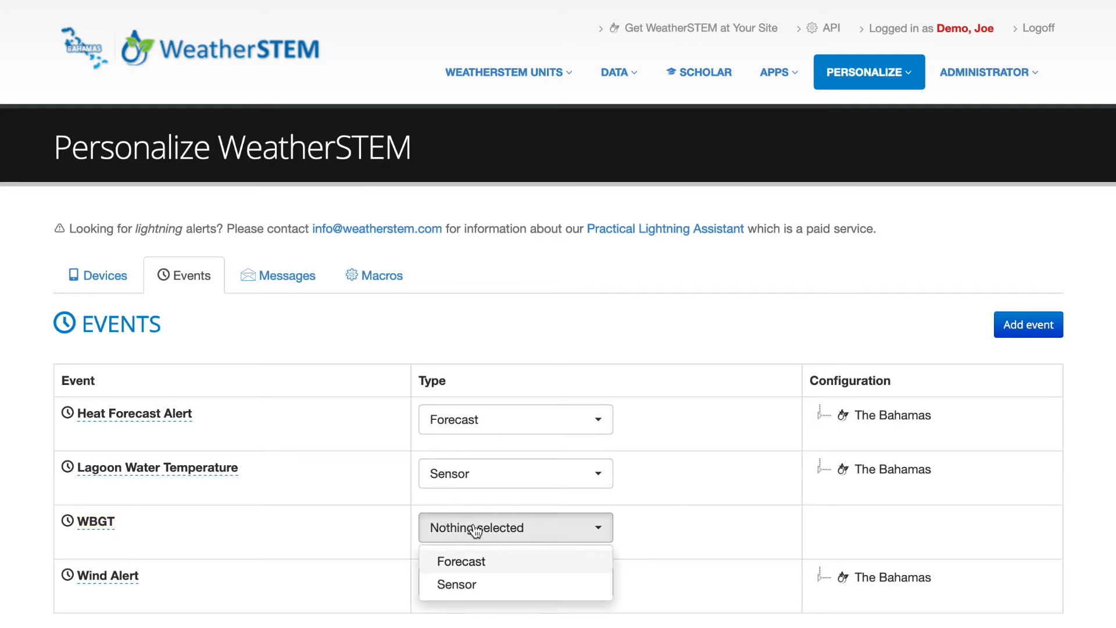
pyautogui.click(465, 586)
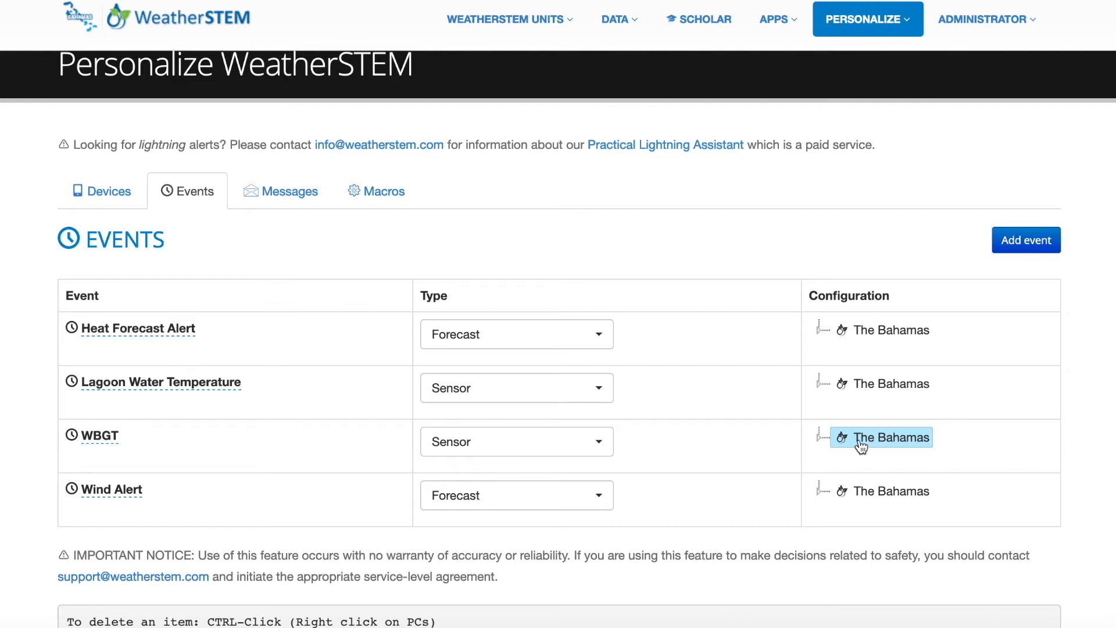
# Step: Enable the Wet Bulb Globe Temperature sensor under The Bahamas, Blue Lagoon Island, ISS for the WBGT event
pyautogui.click(821, 442)
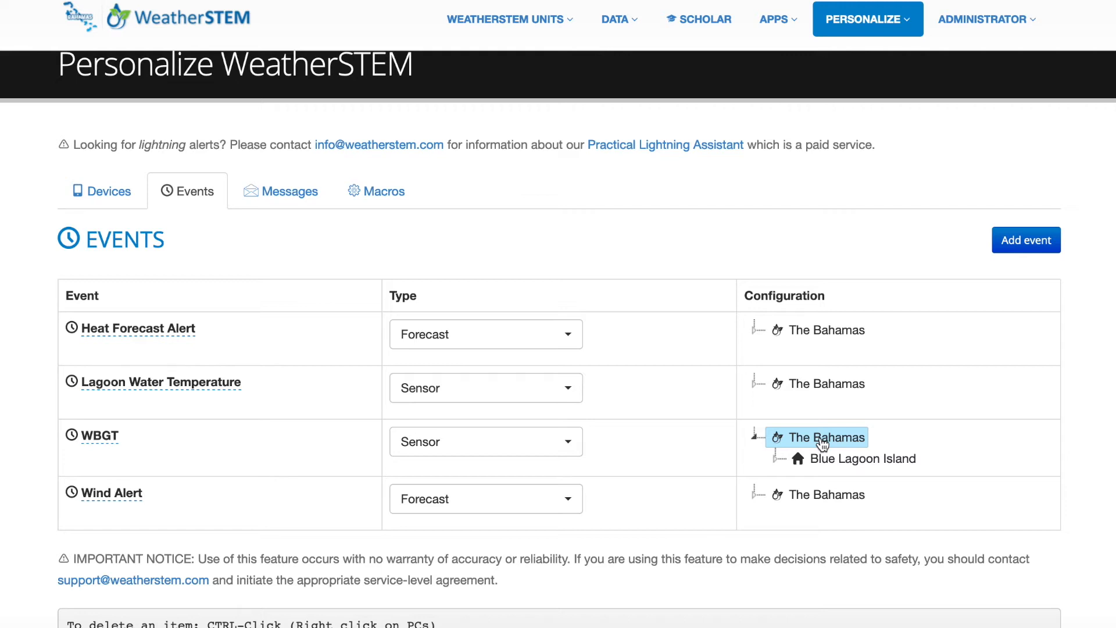
pyautogui.click(776, 462)
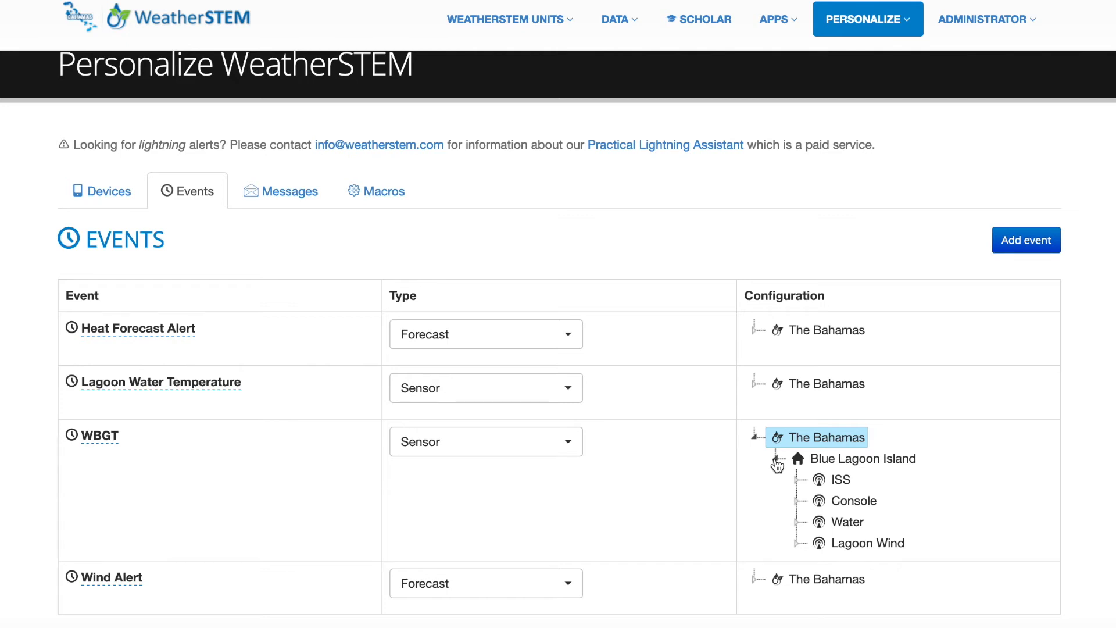
pyautogui.click(798, 482)
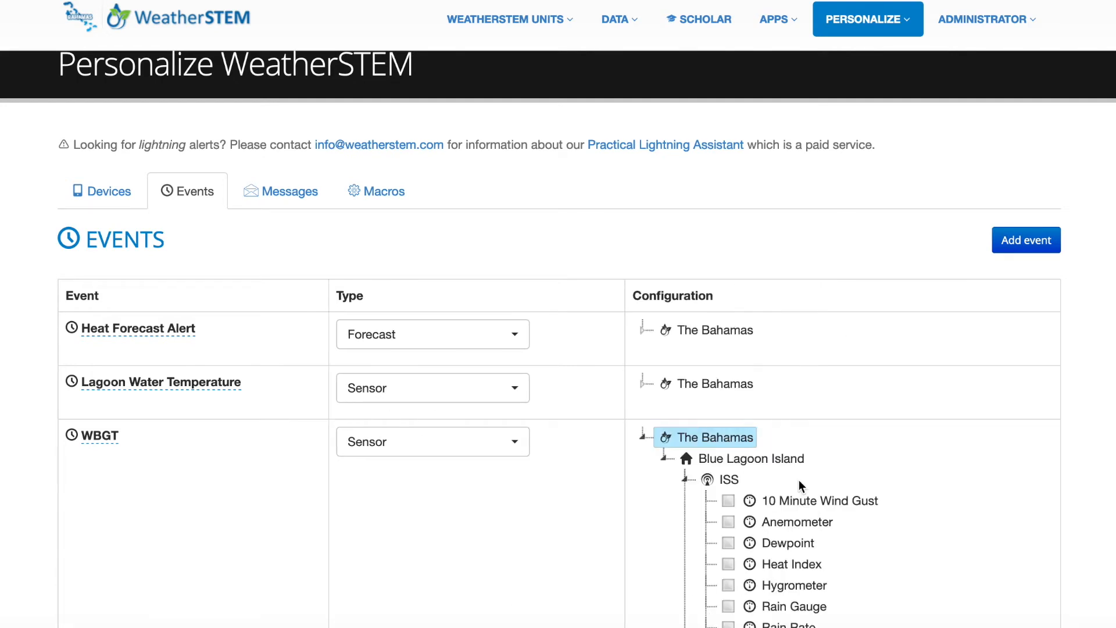
pyautogui.scroll(-3, 884, 453)
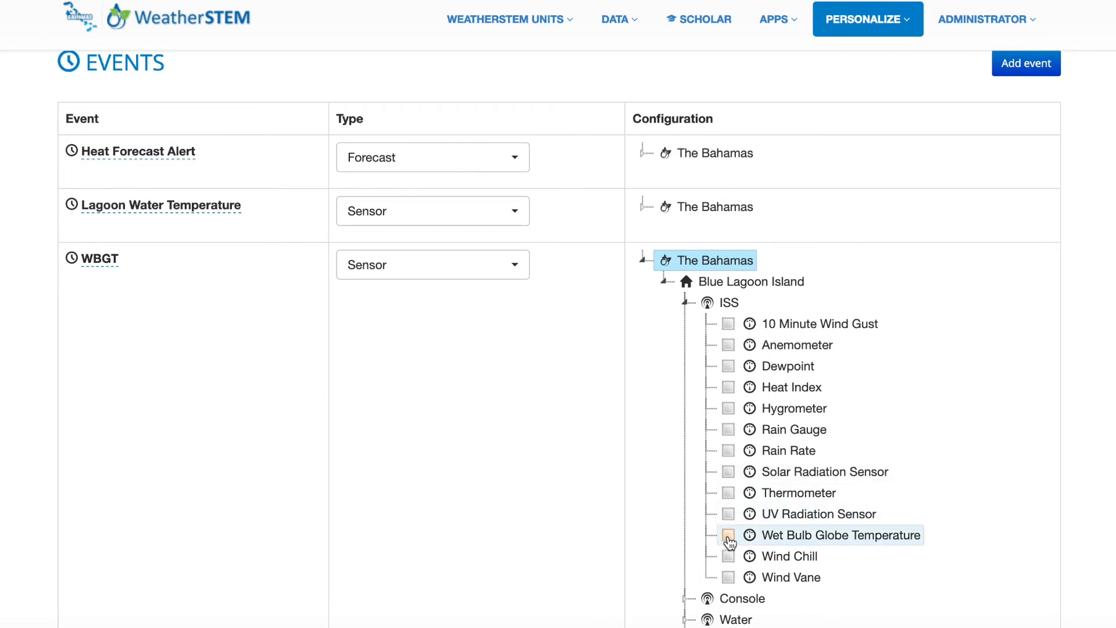
pyautogui.click(729, 539)
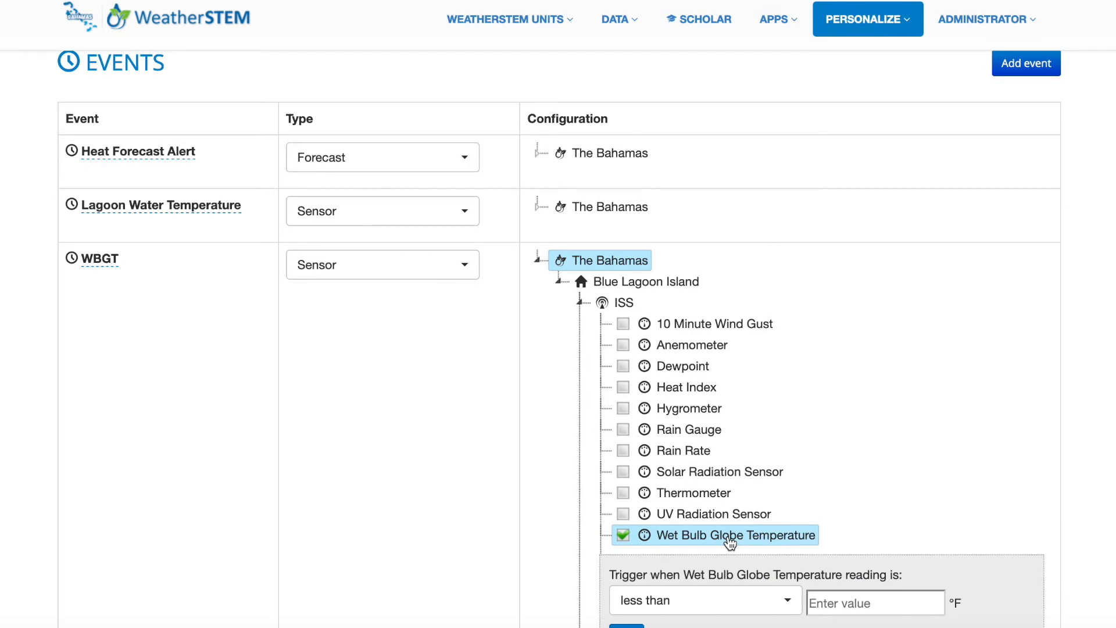
# Step: Set the Wet Bulb Globe Temperature trigger to greater than or equal to 87 °F and save it
pyautogui.scroll(-2, 730, 541)
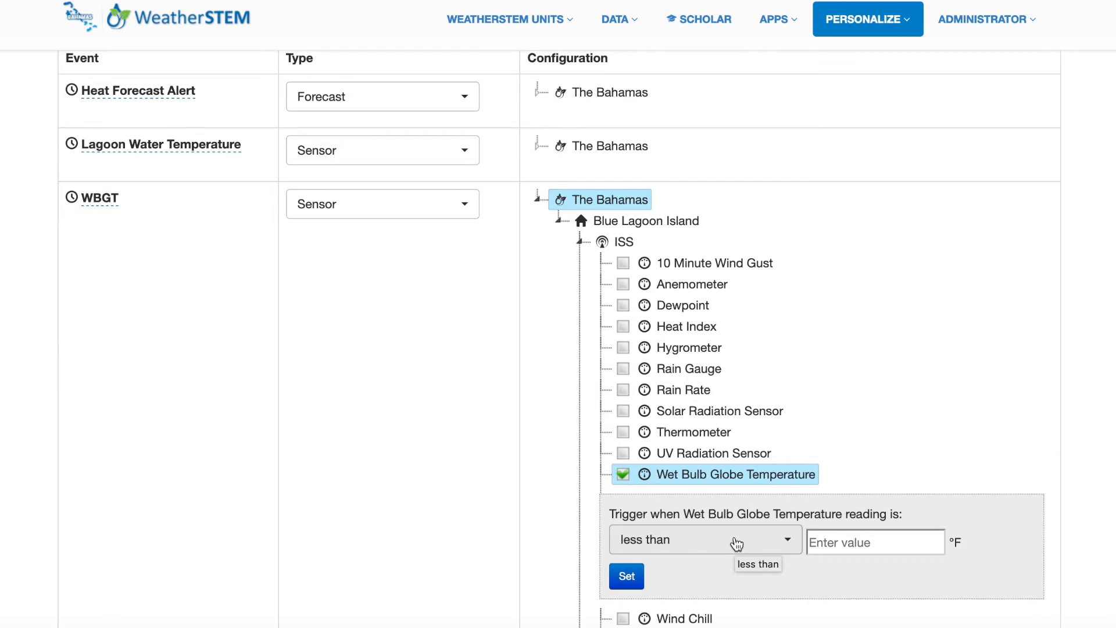
pyautogui.click(737, 542)
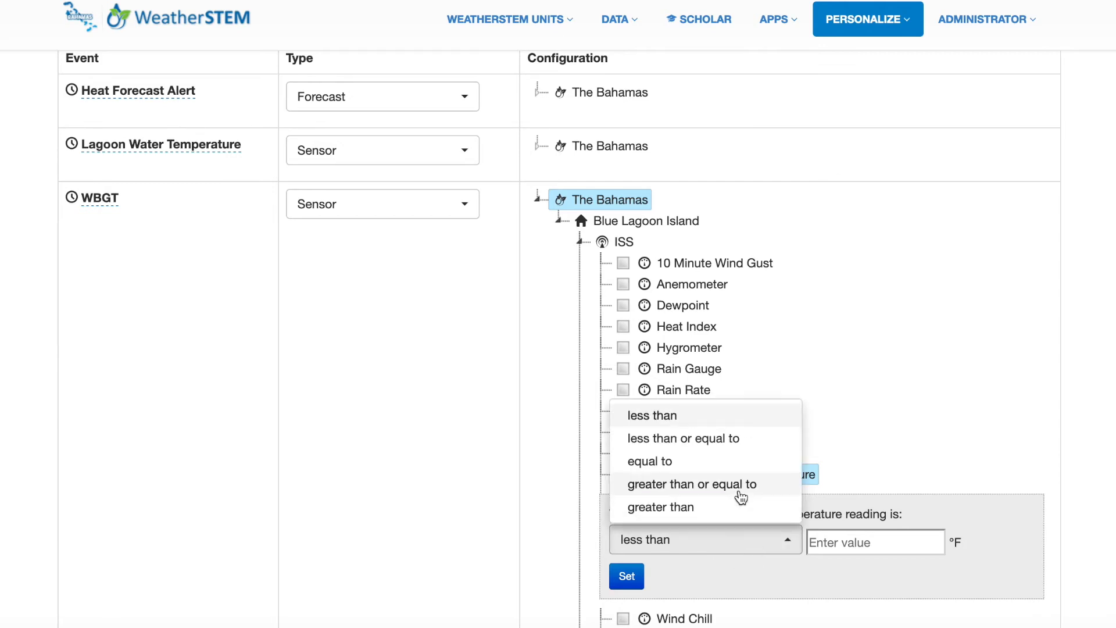
pyautogui.click(737, 492)
pyautogui.click(858, 542)
pyautogui.write('87')
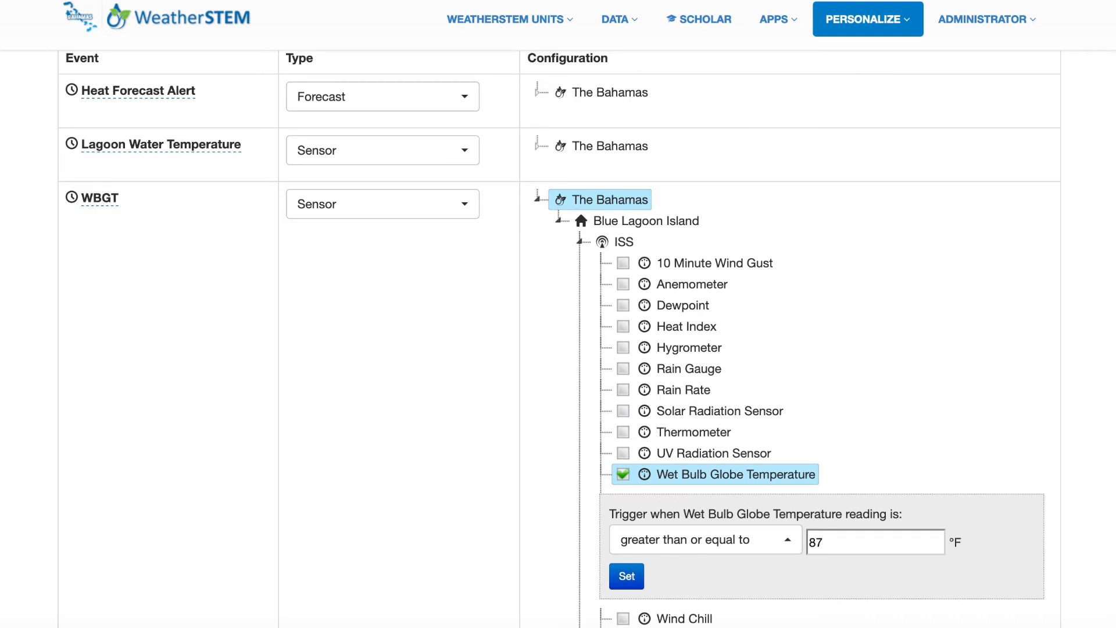
pyautogui.click(626, 578)
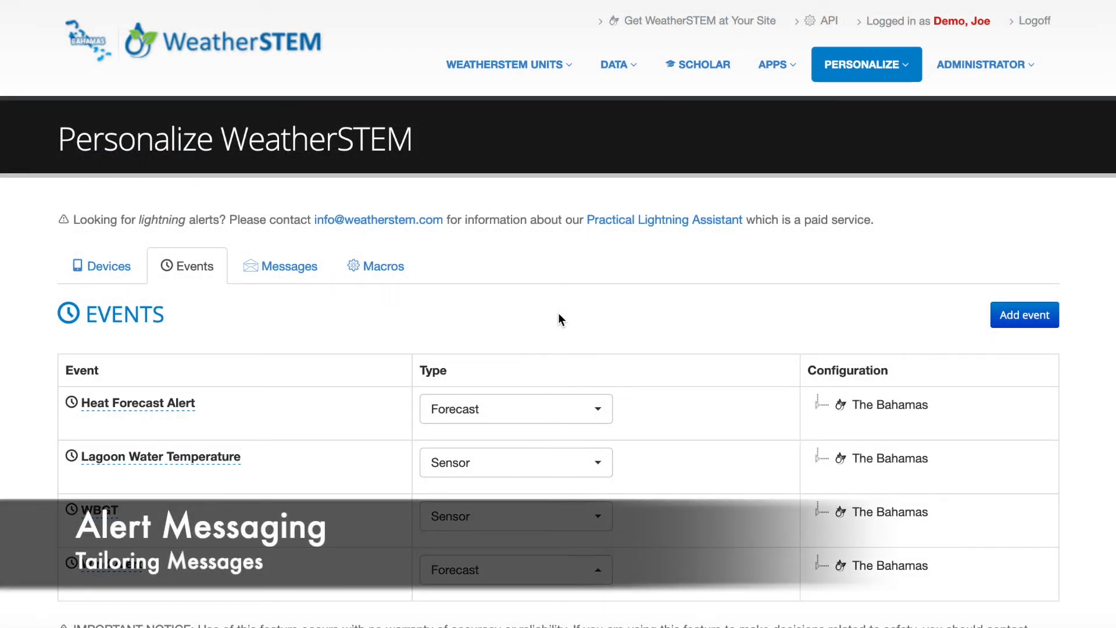
# Step: Add a new message in the Messages section and name it WBGT Alerts
pyautogui.click(282, 269)
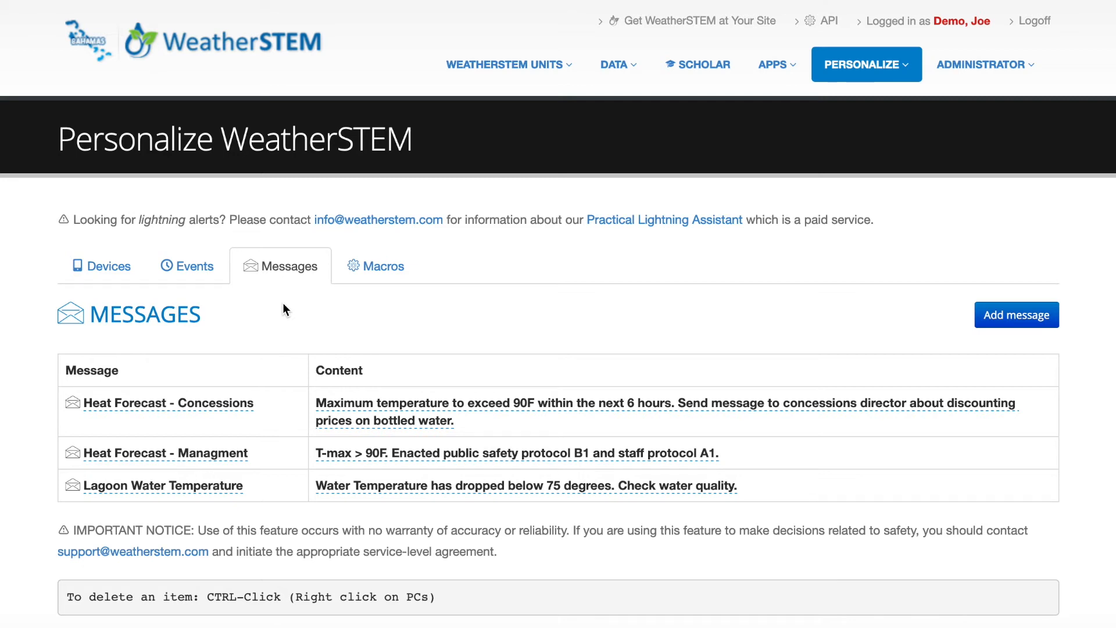
pyautogui.click(1031, 315)
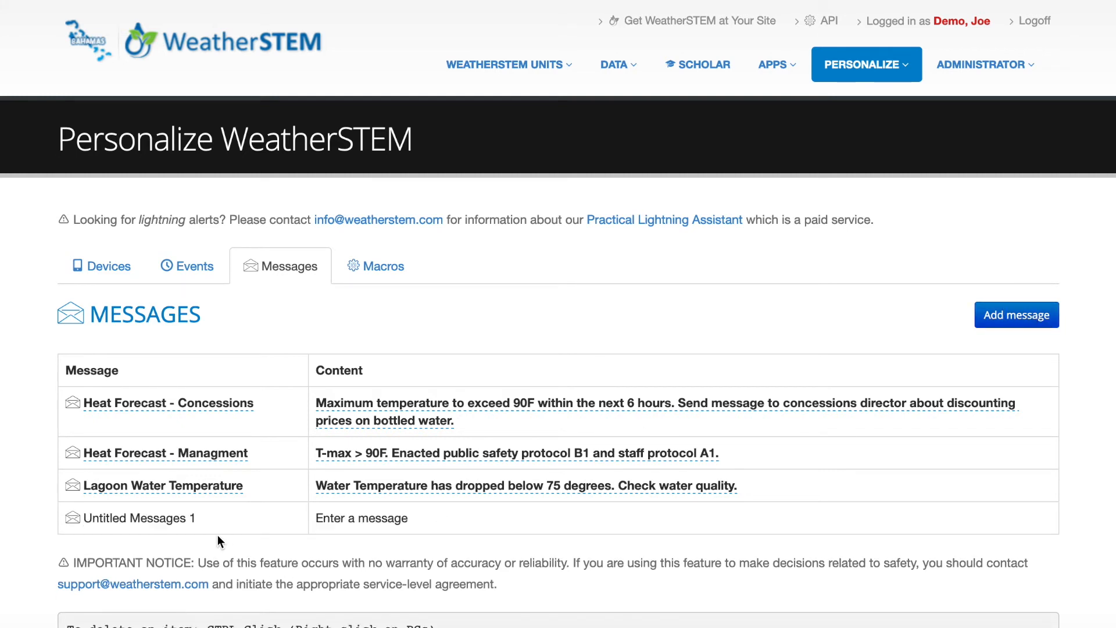
pyautogui.click(186, 523)
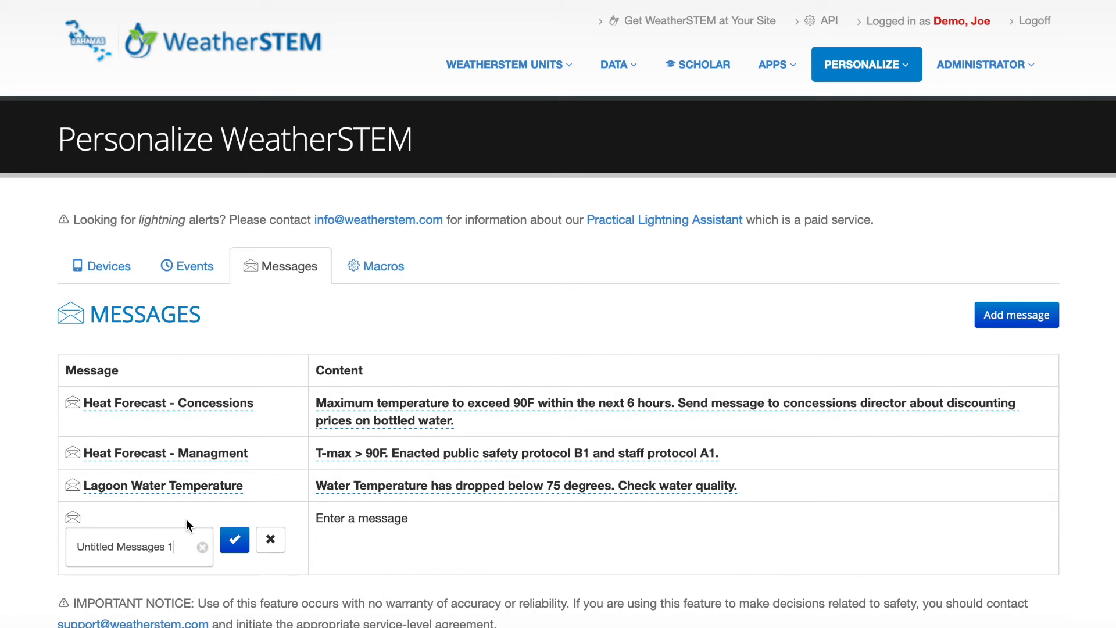
pyautogui.moveTo(177, 547); pyautogui.dragTo(58, 542)
pyautogui.write('WBG')
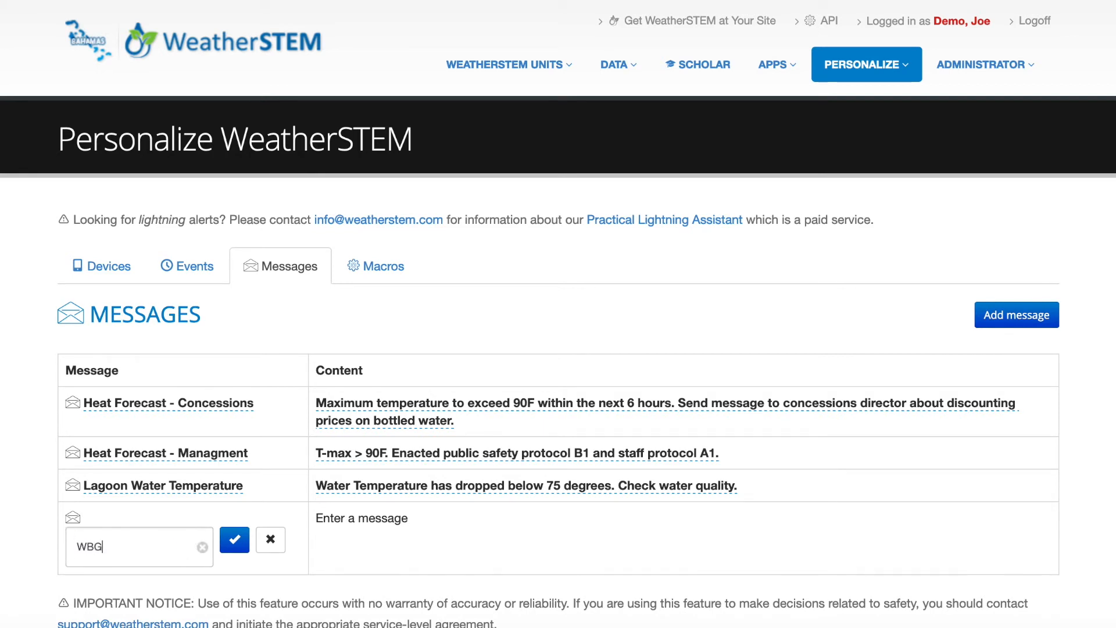
pyautogui.write('T Alerts')
pyautogui.click(234, 541)
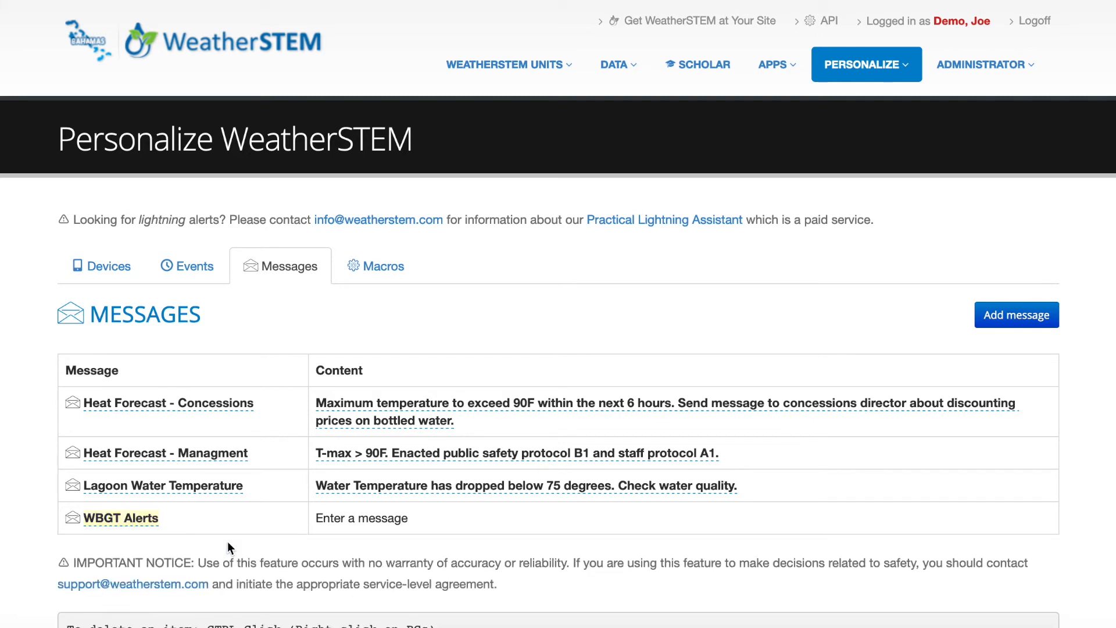
# Step: Set the WBGT Alerts content to "Current WBGT has reached yellow flag level (at or above 87F). Enact public and staff safety protocol A1."
pyautogui.click(364, 520)
pyautogui.moveTo(414, 525); pyautogui.dragTo(310, 525)
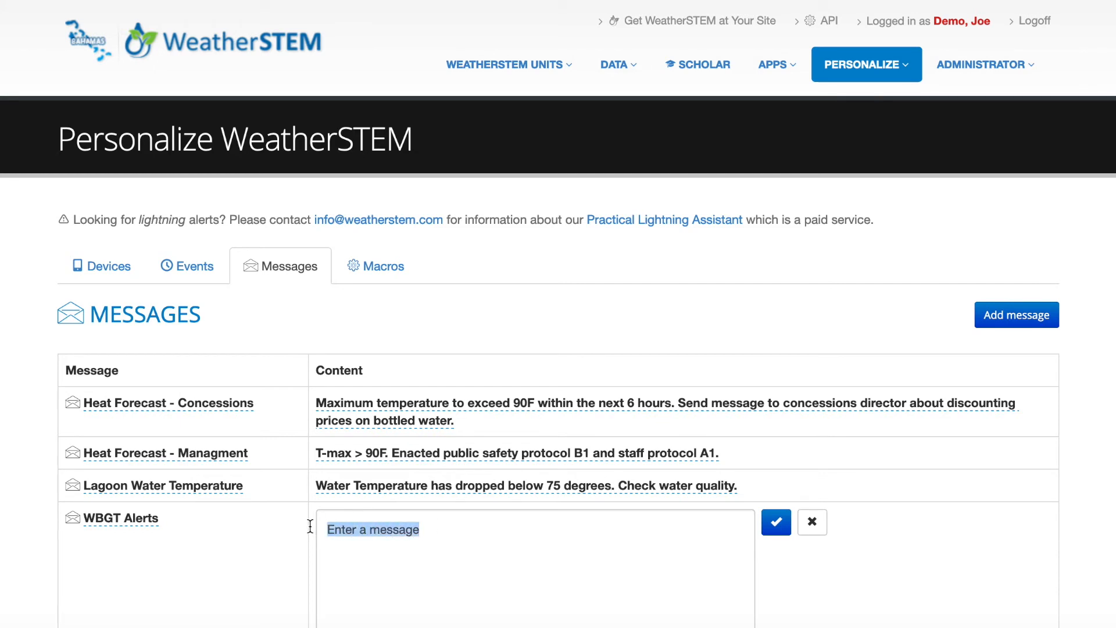
pyautogui.write('Current WBGT has reached yellow flag level (at or above 87F). Enact public and staff safety protocol A1.')
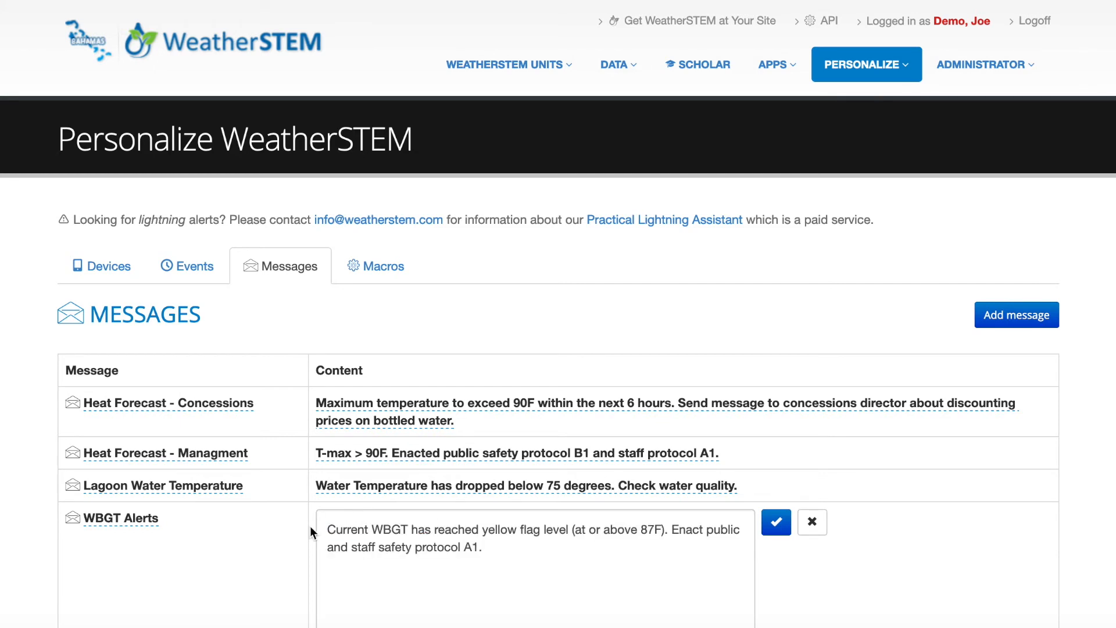
pyautogui.click(783, 521)
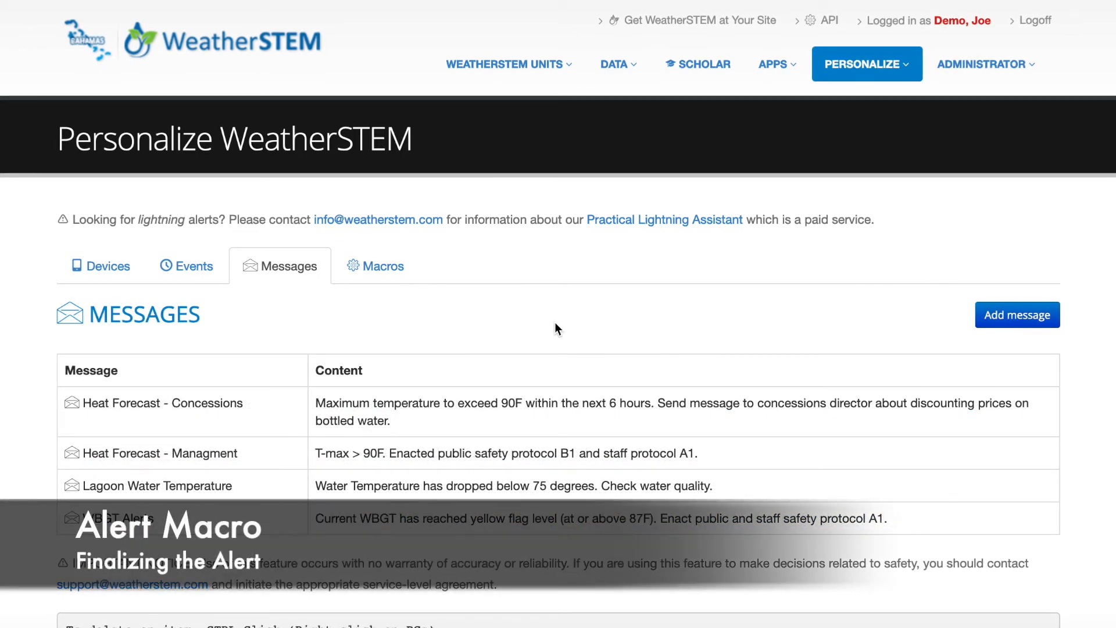
# Step: Add a new macro in the Macros section and name it WBGT Alert
pyautogui.click(385, 263)
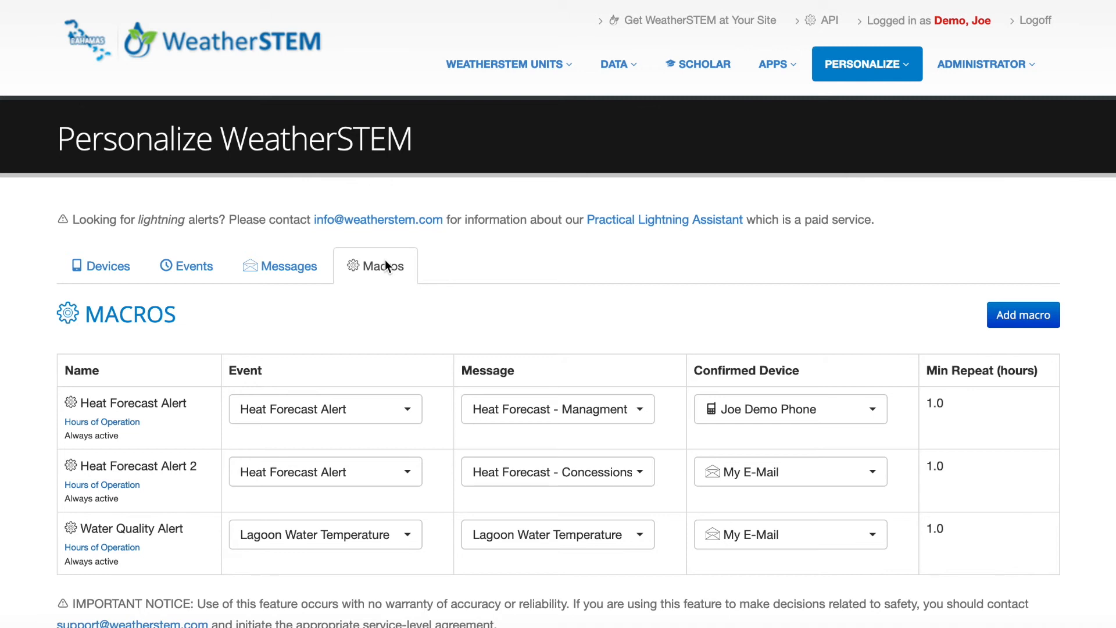
pyautogui.click(1029, 316)
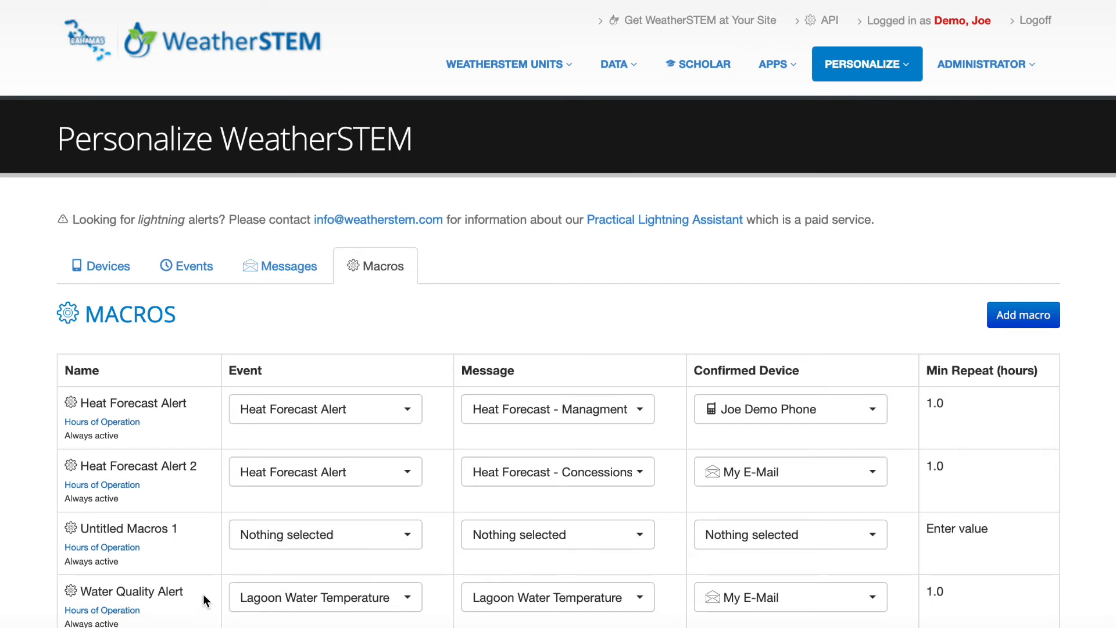
pyautogui.click(174, 539)
pyautogui.moveTo(158, 575); pyautogui.dragTo(77, 571)
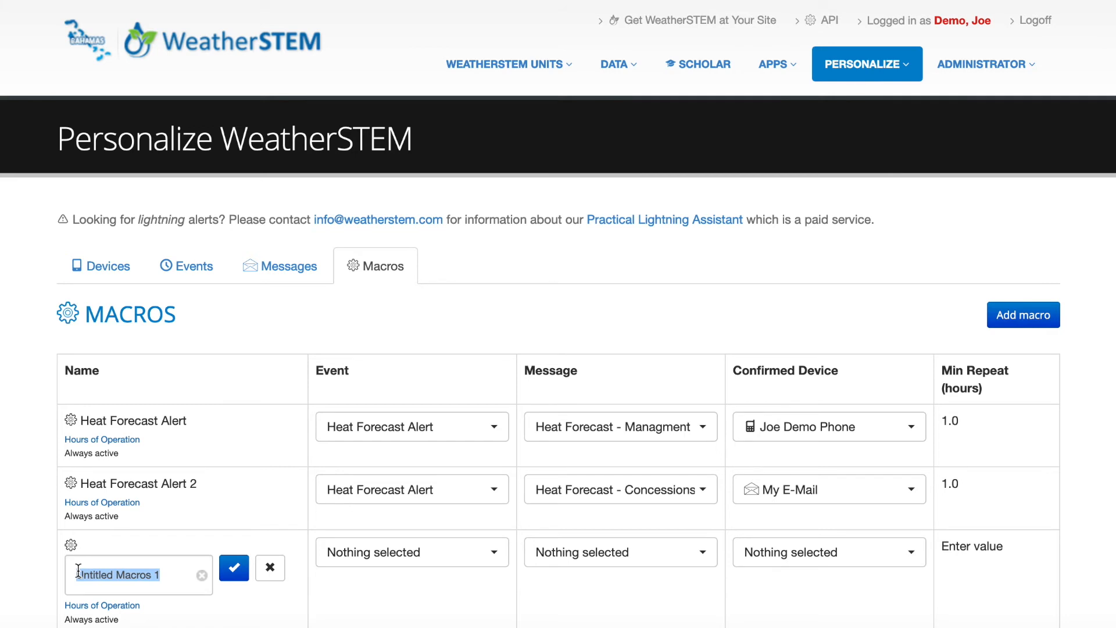
pyautogui.write('WBGT Alert')
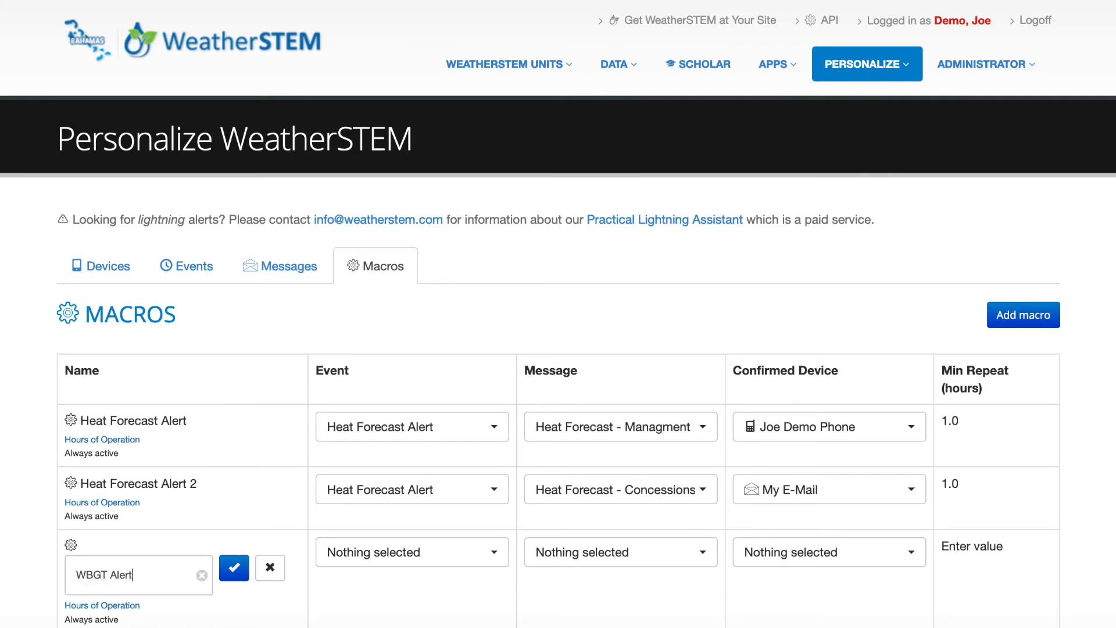
pyautogui.click(234, 567)
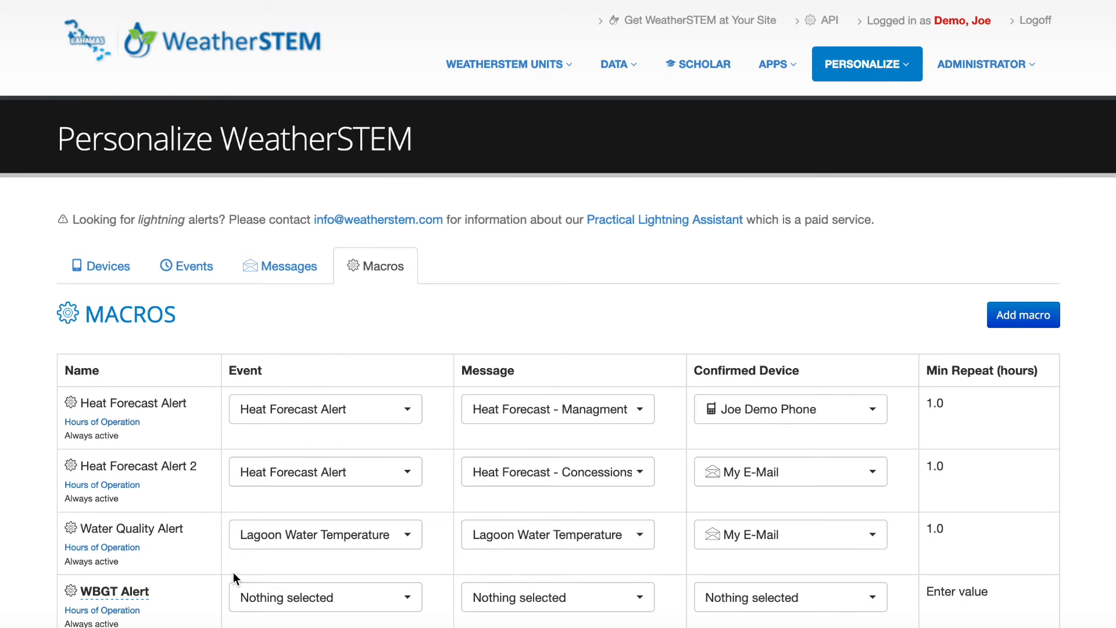
# Step: Assign the WBGT event, the WBGT Alerts message and the demo phone as confirmed device to the WBGT Alert macro
pyautogui.click(285, 600)
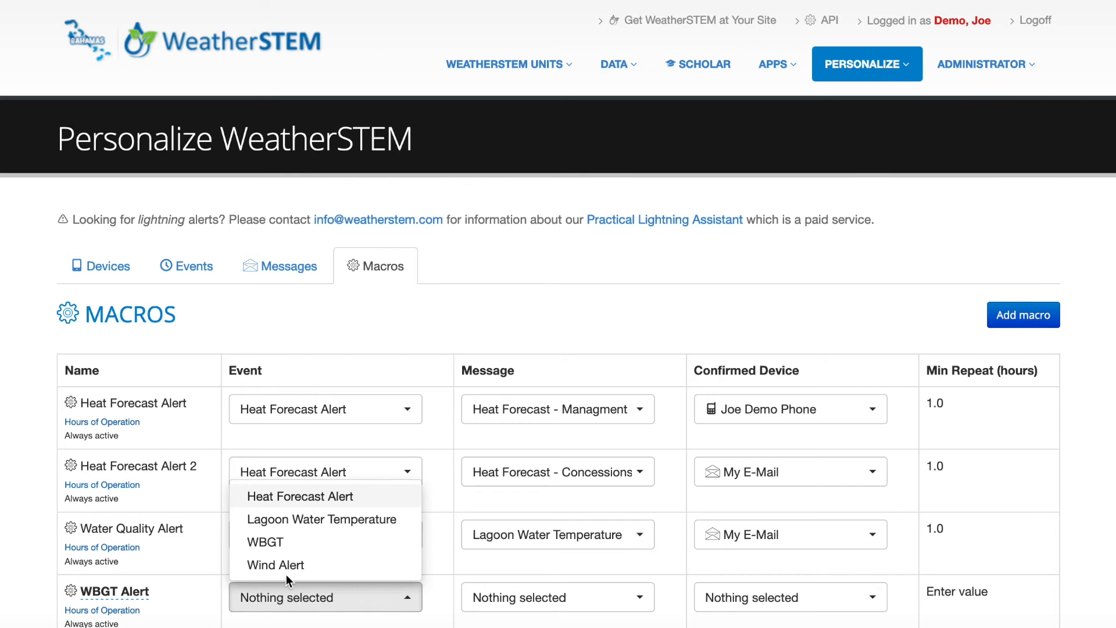
pyautogui.click(288, 543)
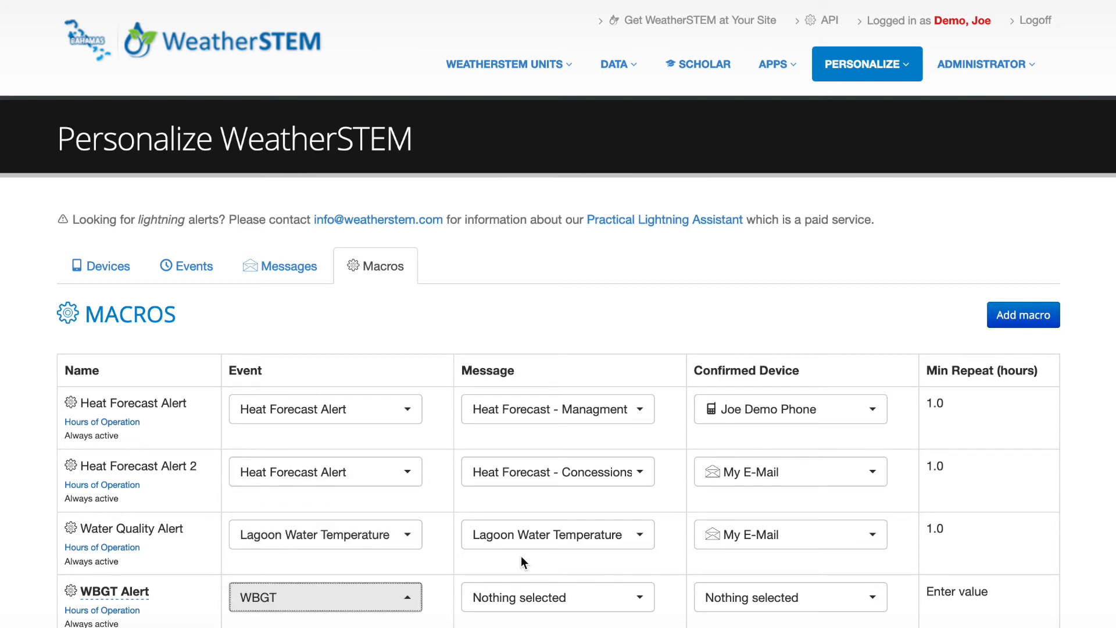
pyautogui.click(530, 607)
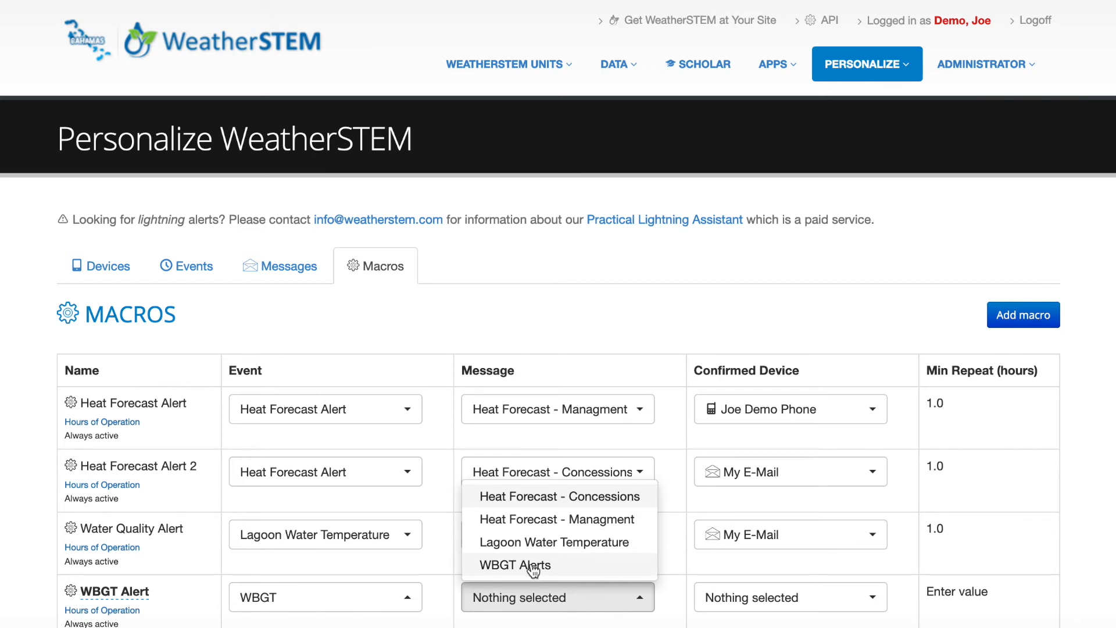
pyautogui.click(532, 565)
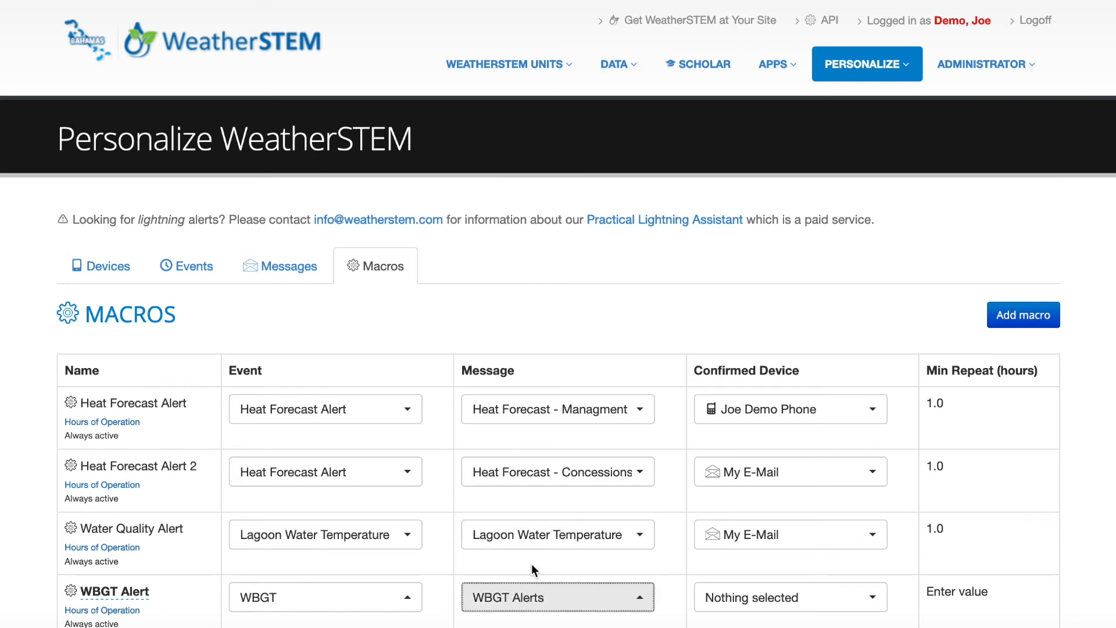
pyautogui.click(768, 609)
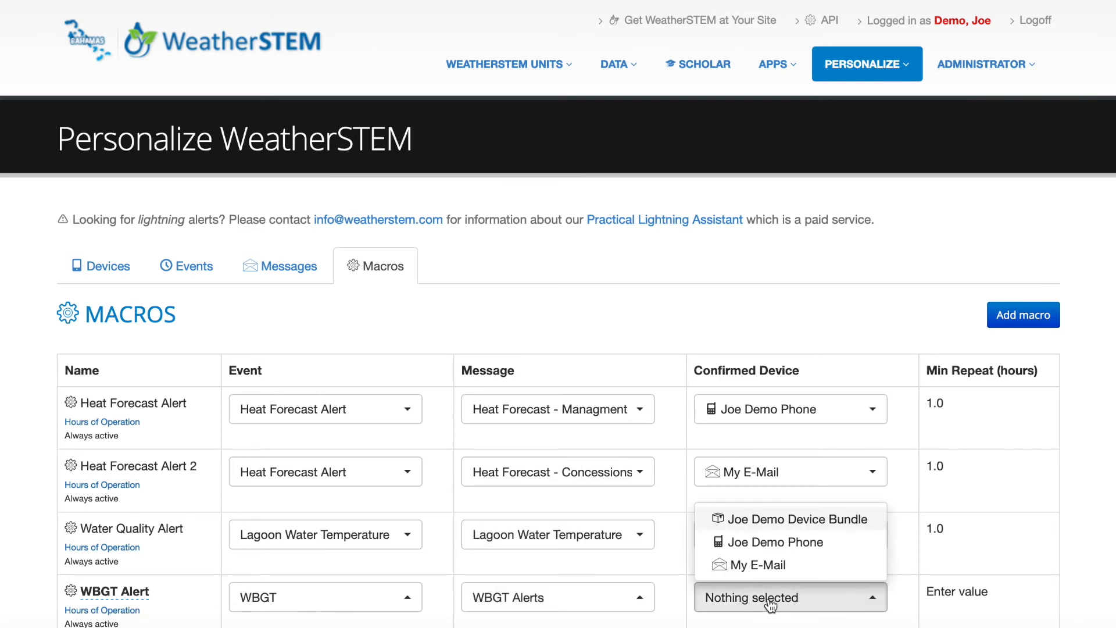
pyautogui.click(774, 547)
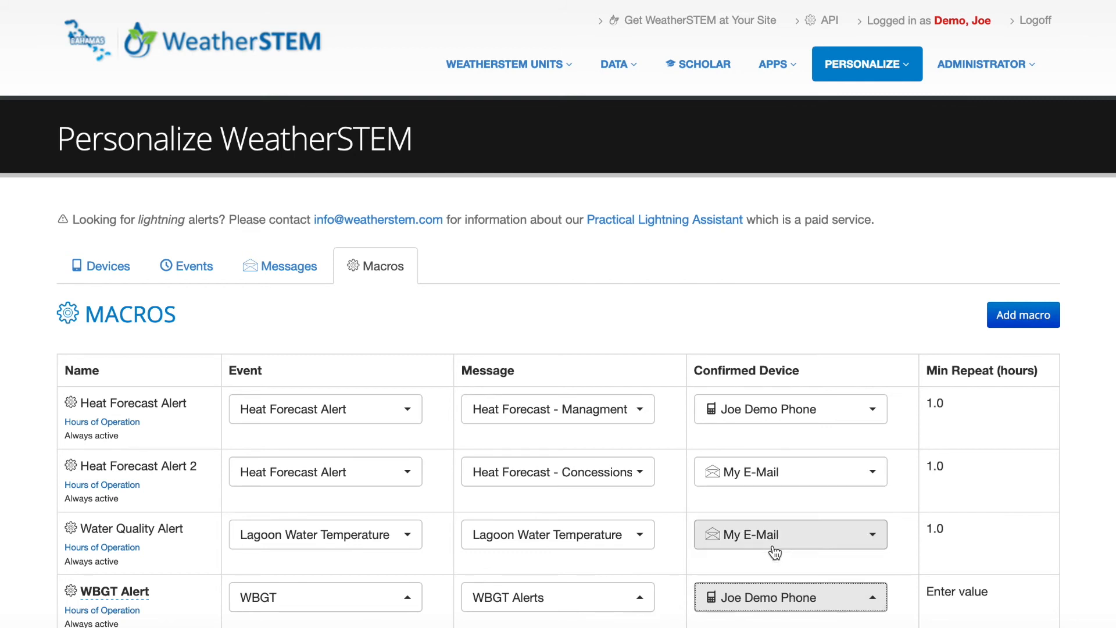
# Step: Set the WBGT Alert macro's minimum repeat to 1 hour and save it
pyautogui.click(953, 591)
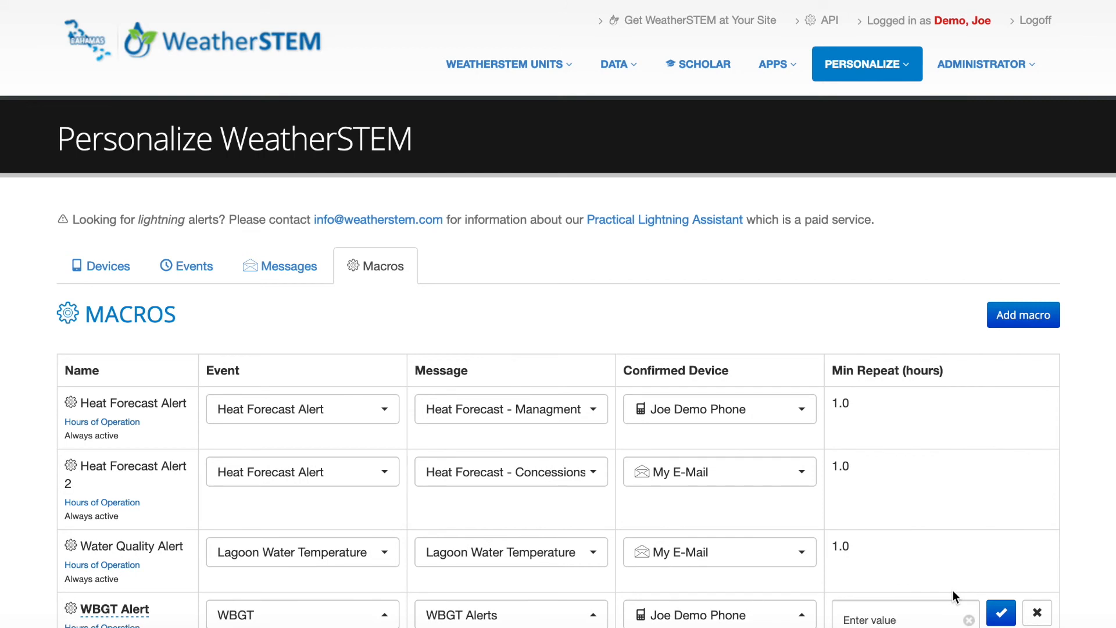
pyautogui.press('BackSpace')
pyautogui.press('BackSpace')
pyautogui.press('BackSpace')
pyautogui.press('BackSpace')
pyautogui.press('BackSpace')
pyautogui.press('BackSpace')
pyautogui.press('BackSpace')
pyautogui.press('BackSpace')
pyautogui.press('BackSpace')
pyautogui.press('BackSpace')
pyautogui.press('BackSpace')
pyautogui.write('1')
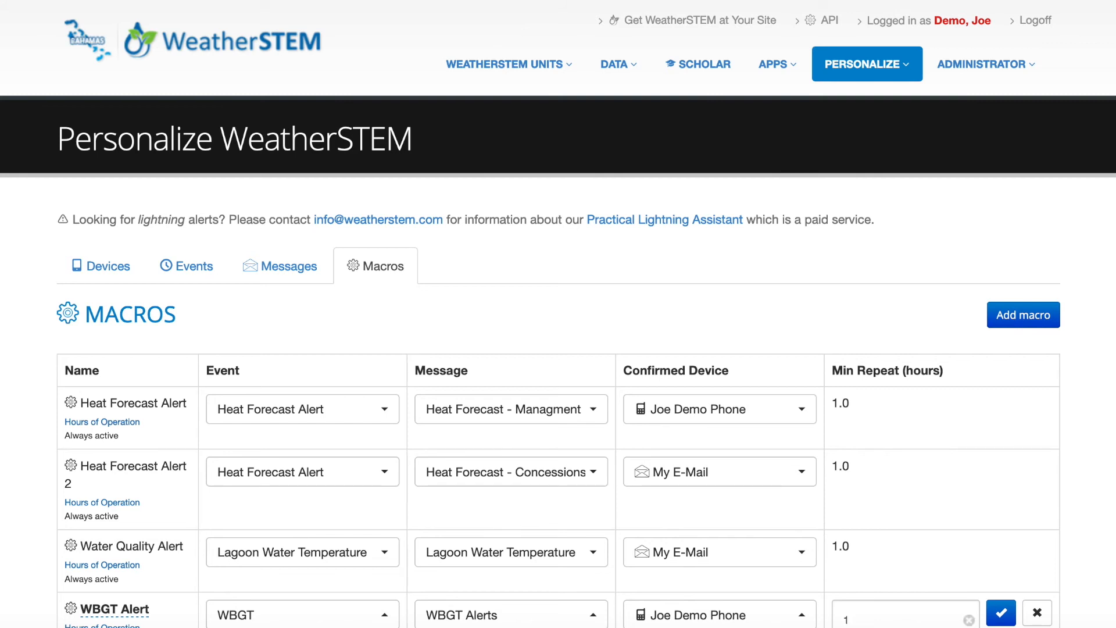
pyautogui.click(1000, 612)
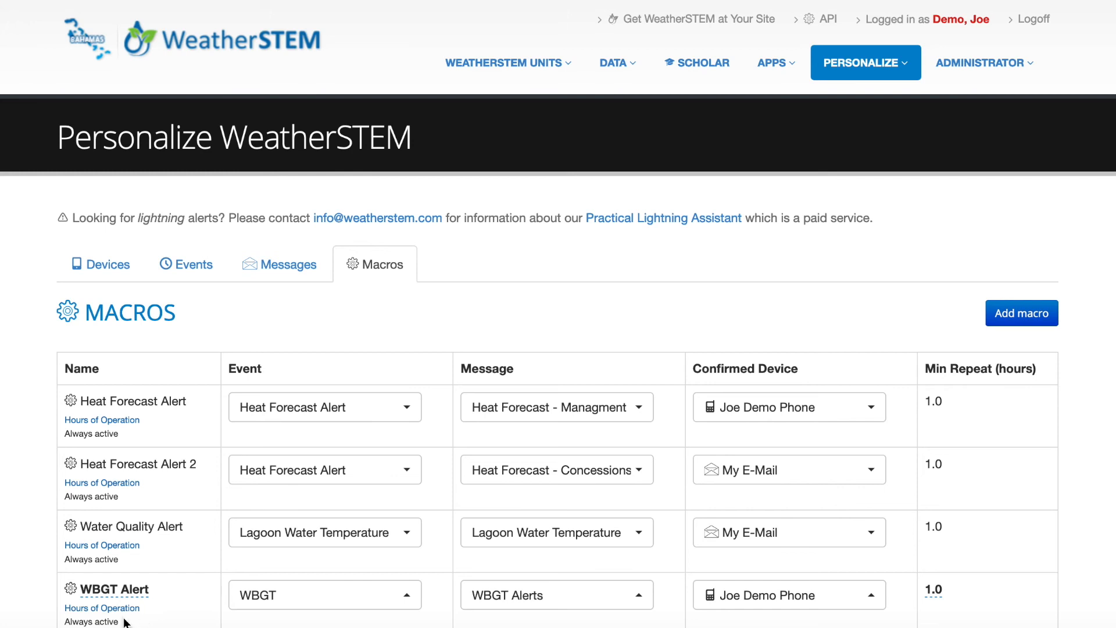
# Step: In the WBGT Alert macro's hours of operation, deactivate Monday and set Tuesday's start time to 10:00
pyautogui.click(125, 610)
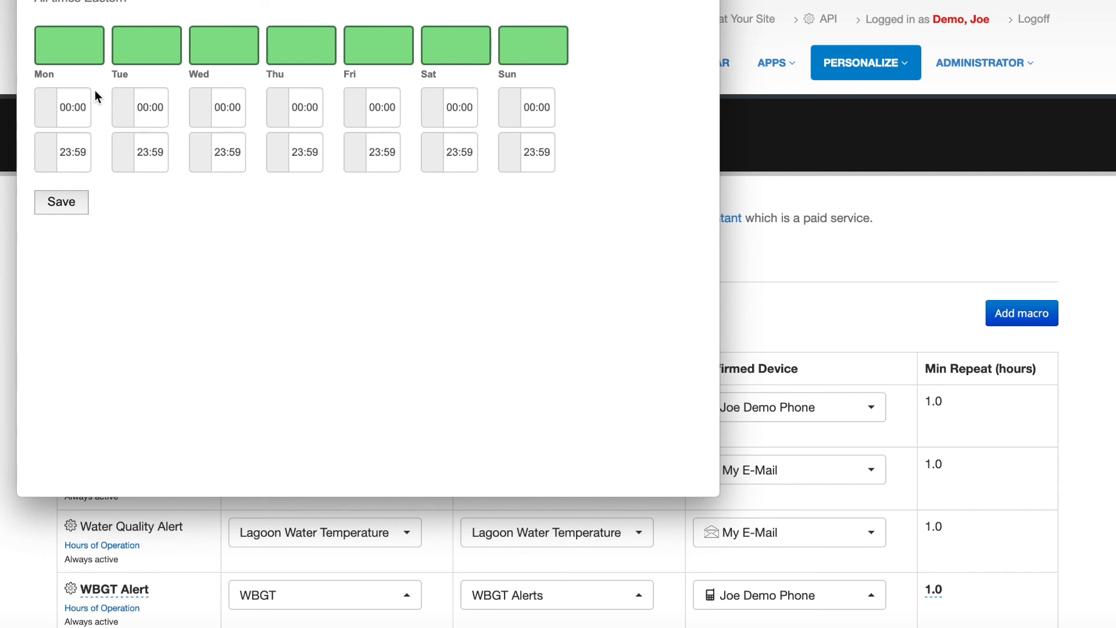
pyautogui.click(87, 62)
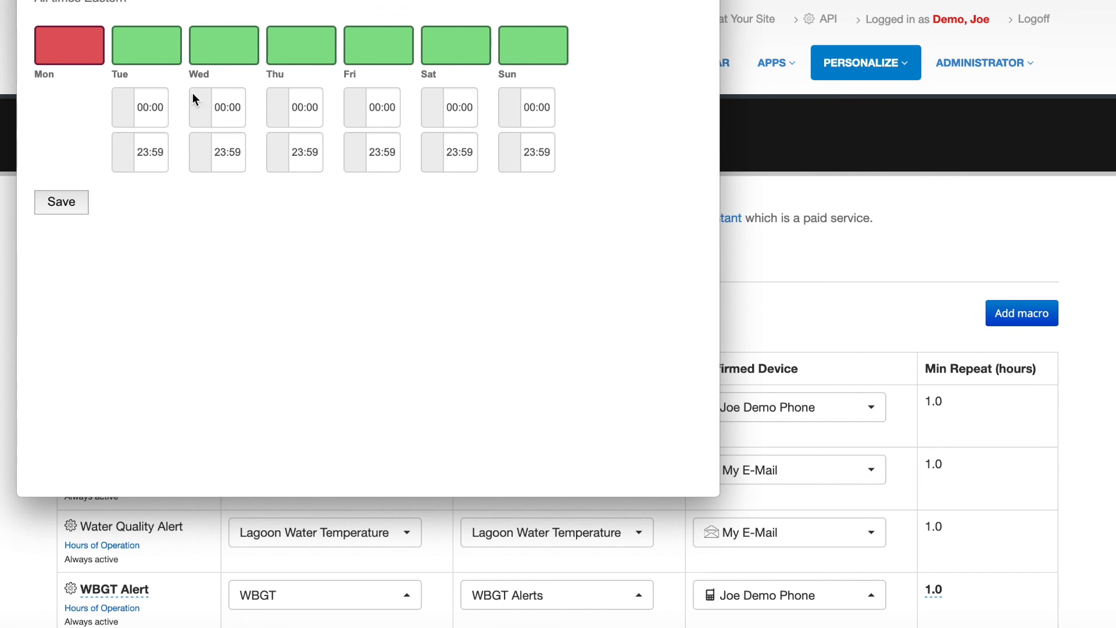
pyautogui.click(165, 107)
pyautogui.moveTo(157, 107); pyautogui.dragTo(130, 106)
pyautogui.write('10:00')
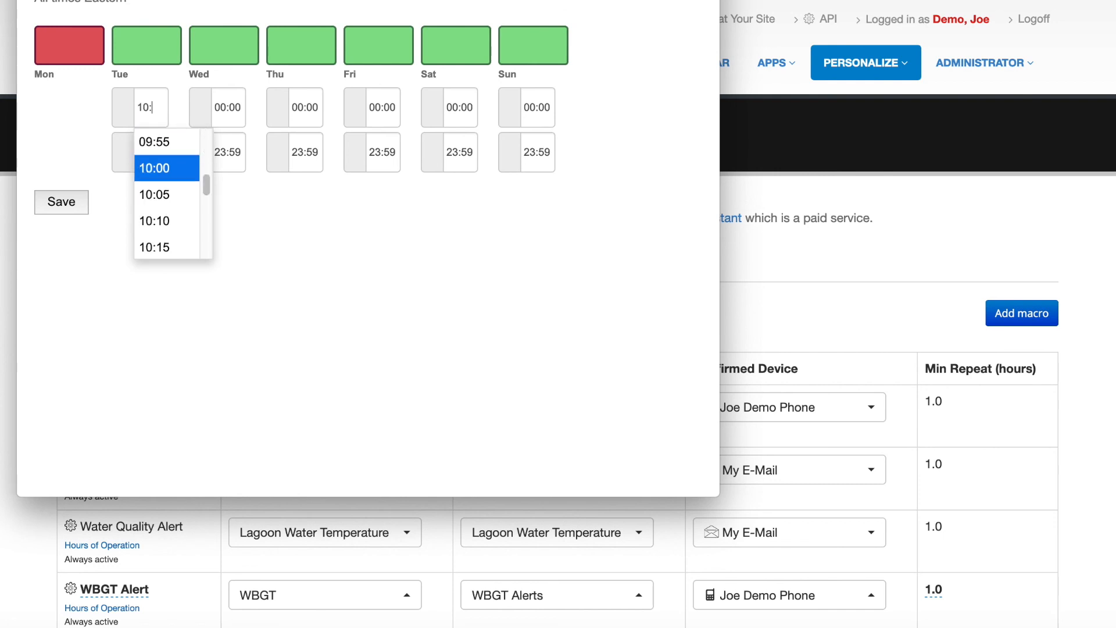
pyautogui.click(293, 253)
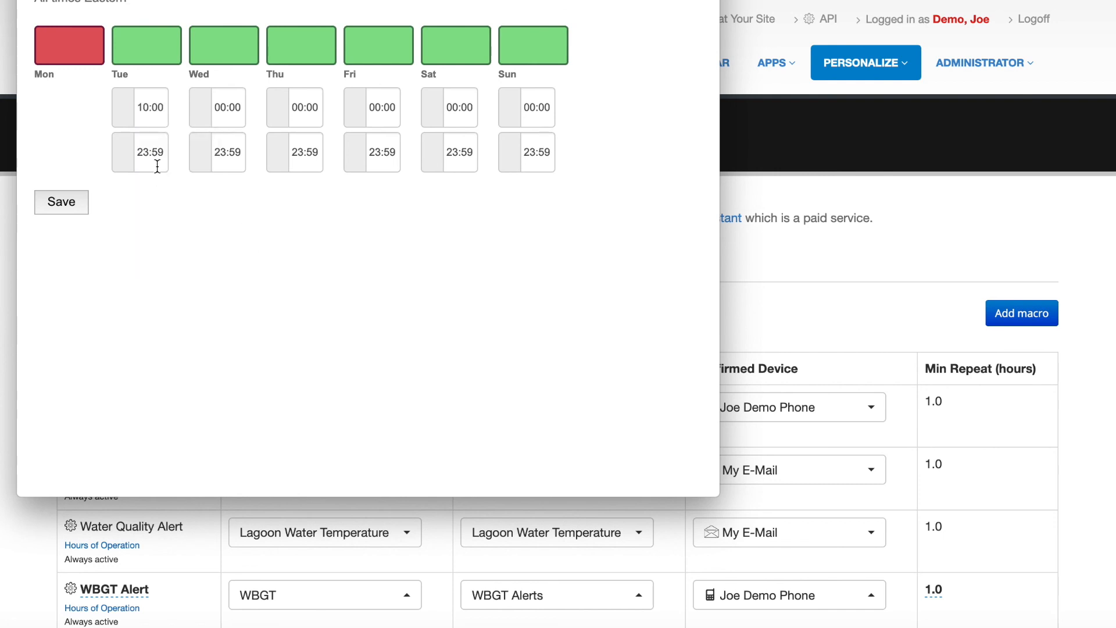
# Step: End Tuesday at 16:00, set Wednesday and Thursday to 10:00–16:00 and Friday through Sunday to 08:30–18:00, and save the hours of operation
pyautogui.click(136, 153)
pyautogui.write('16:00')
pyautogui.click(375, 107)
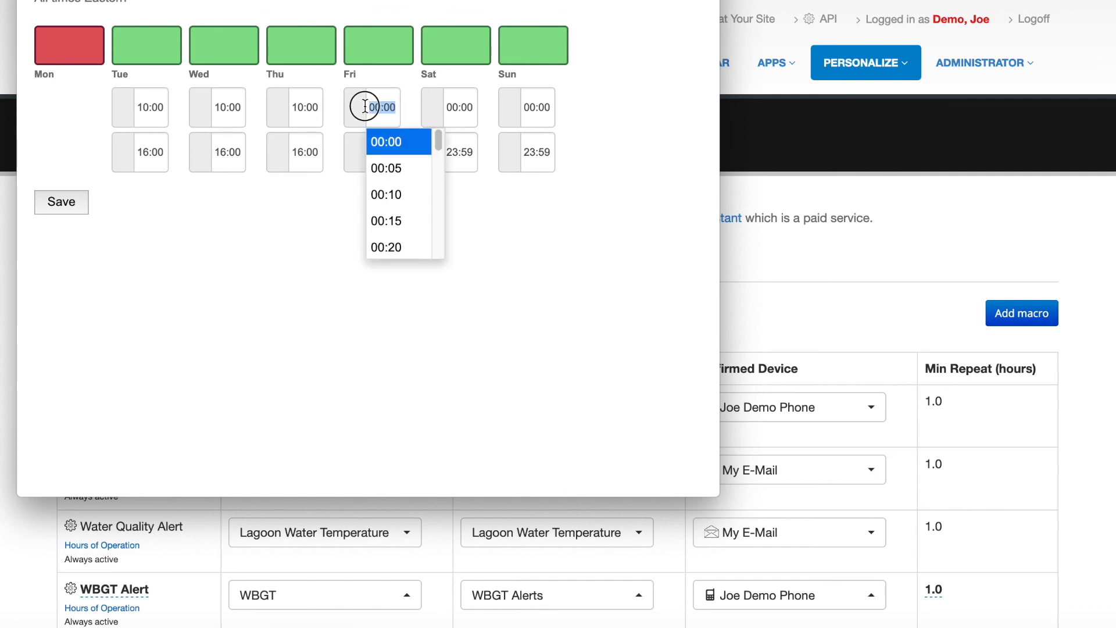
pyautogui.write('08:')
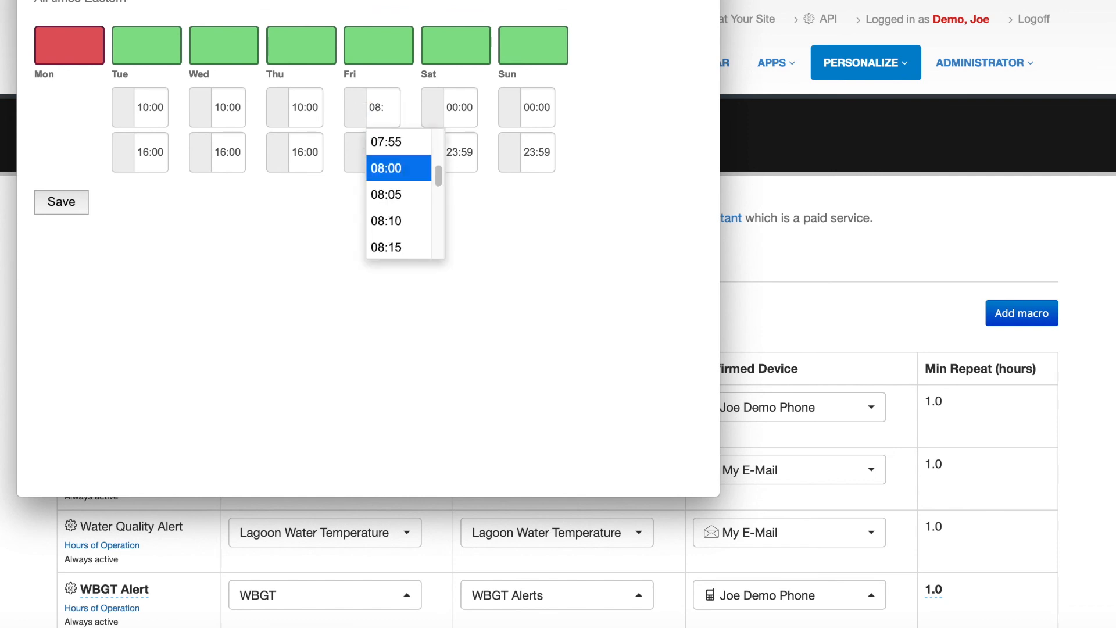
pyautogui.write('30')
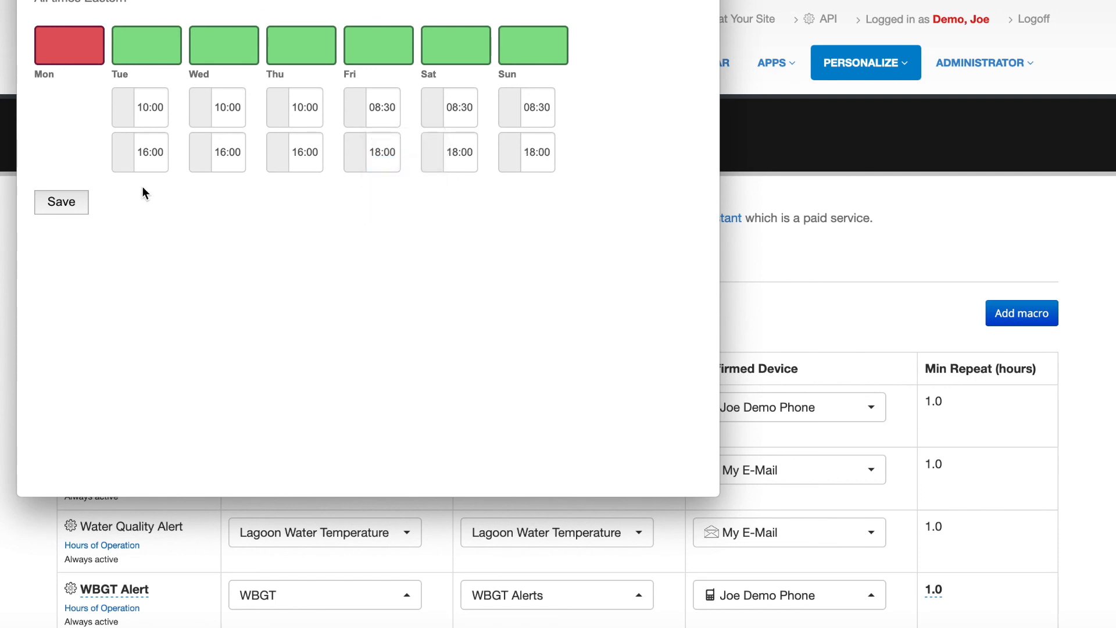
pyautogui.click(77, 203)
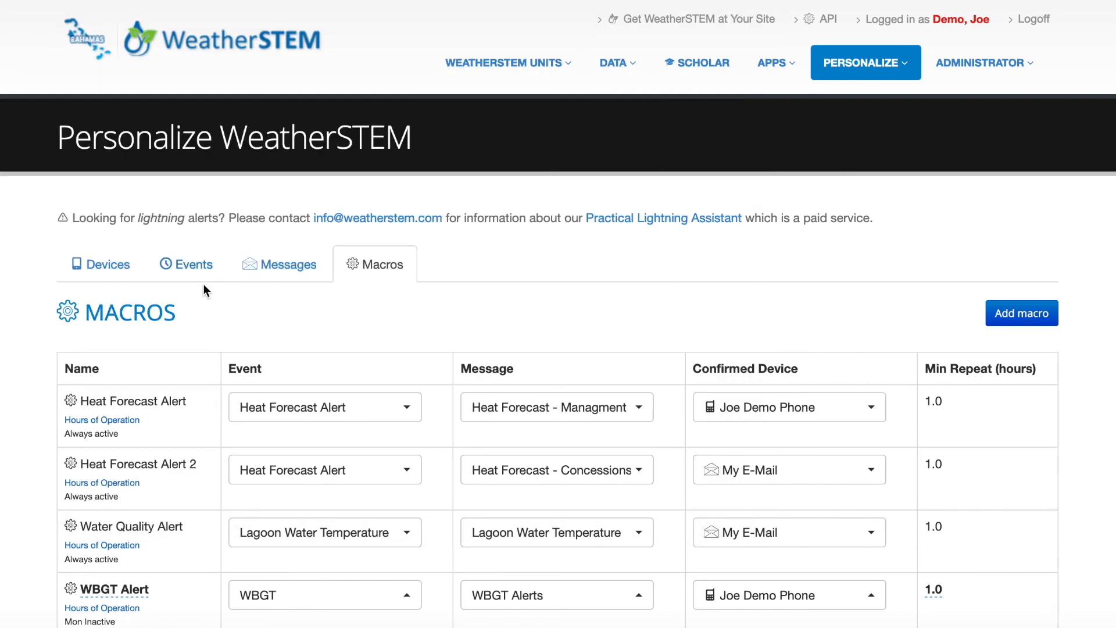
# Step: Delete the Water Quality Alert macro from the macros list and confirm the deletion
pyautogui.scroll(-2, 253, 336)
pyautogui.scroll(-2, 252, 337)
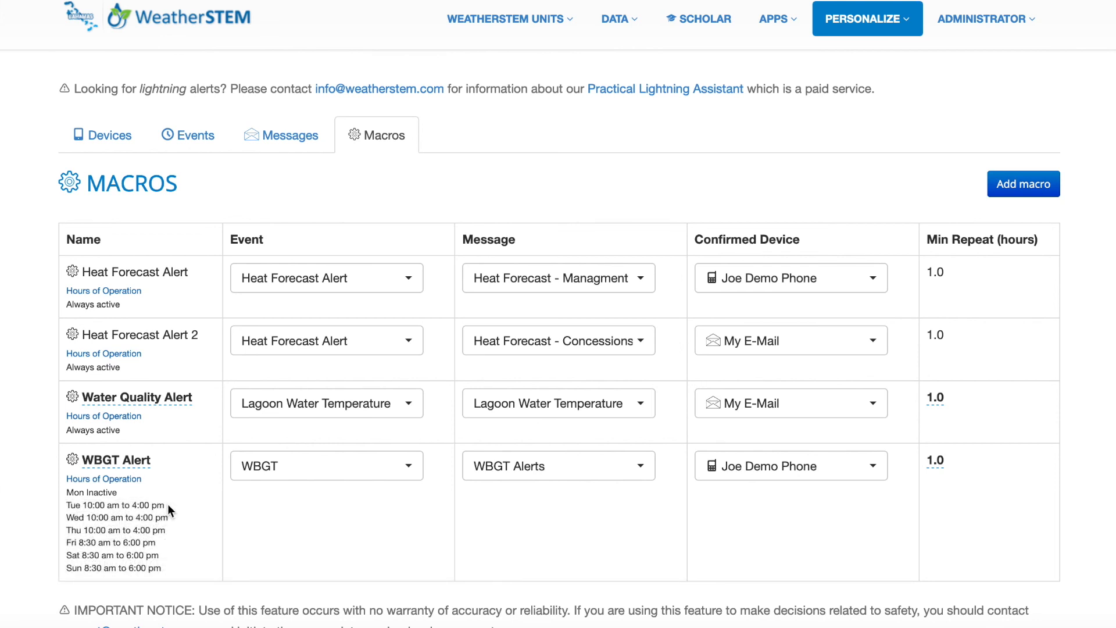
pyautogui.rightClick(150, 399)
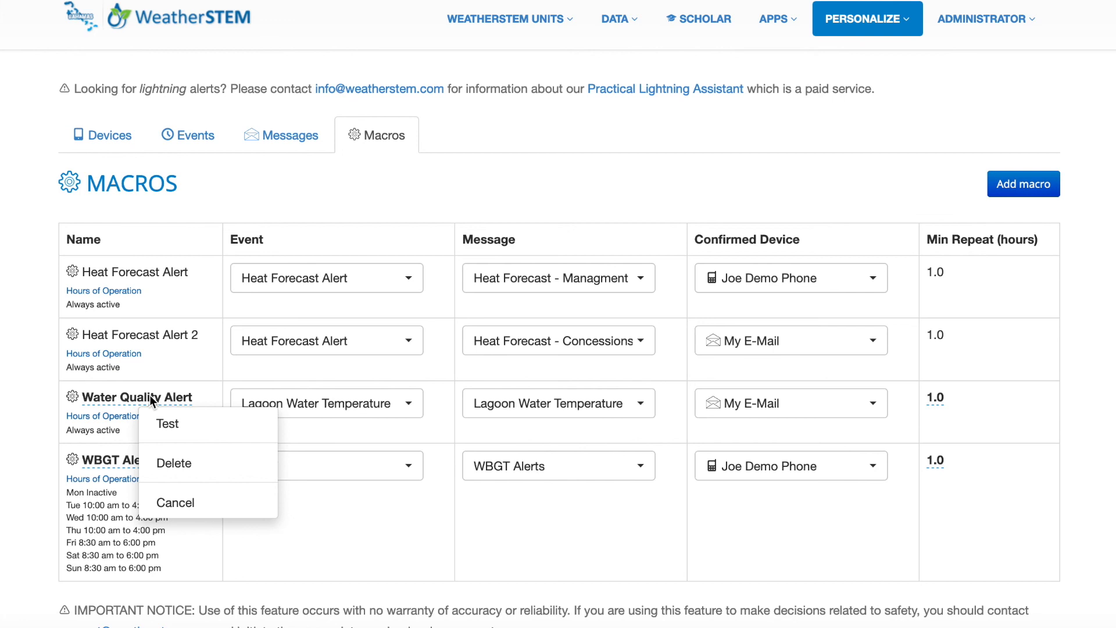
pyautogui.click(170, 467)
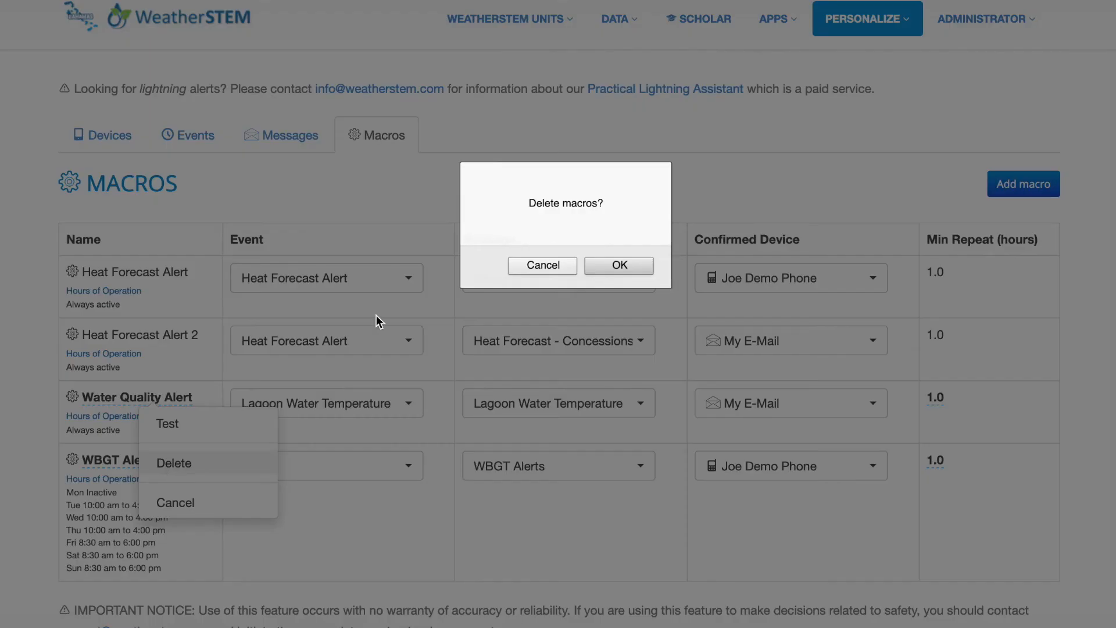
pyautogui.click(620, 265)
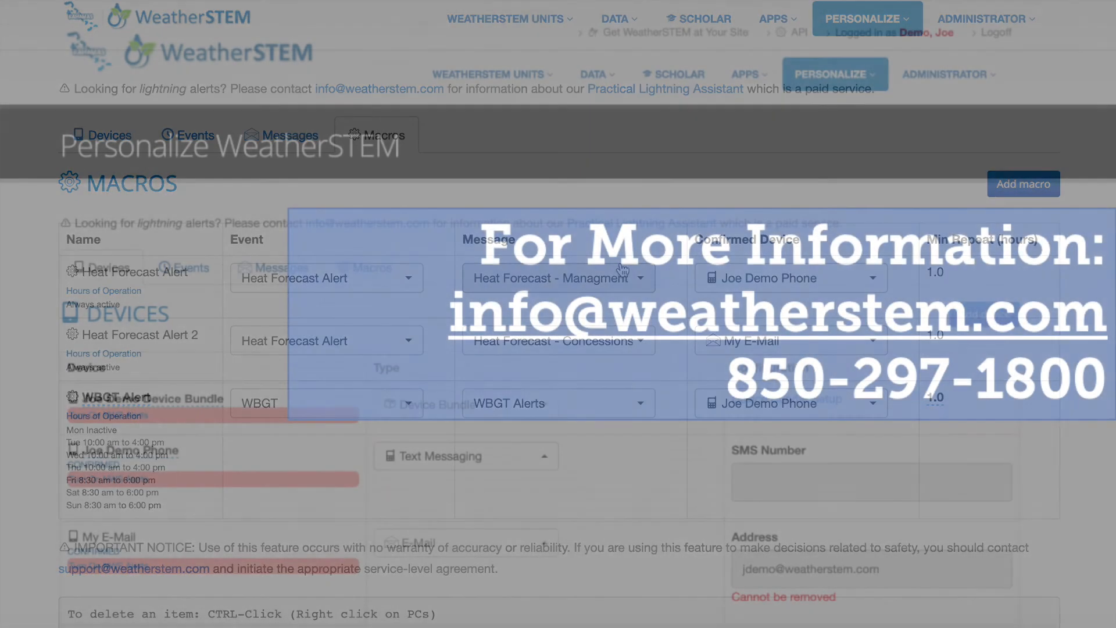